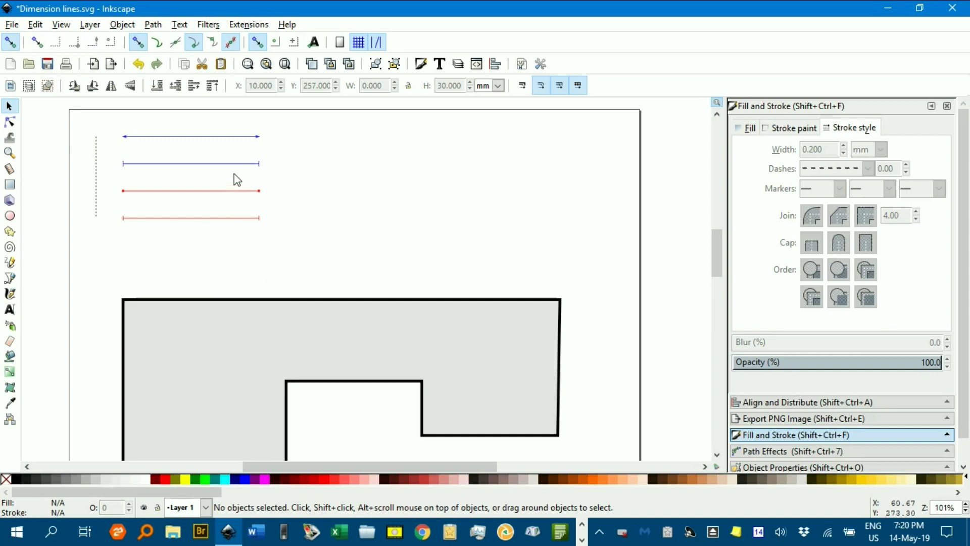
Paste a copy of the blue arrowed line, stretch it corner to corner (160.839 mm), and lift it slightly.
click(217, 143)
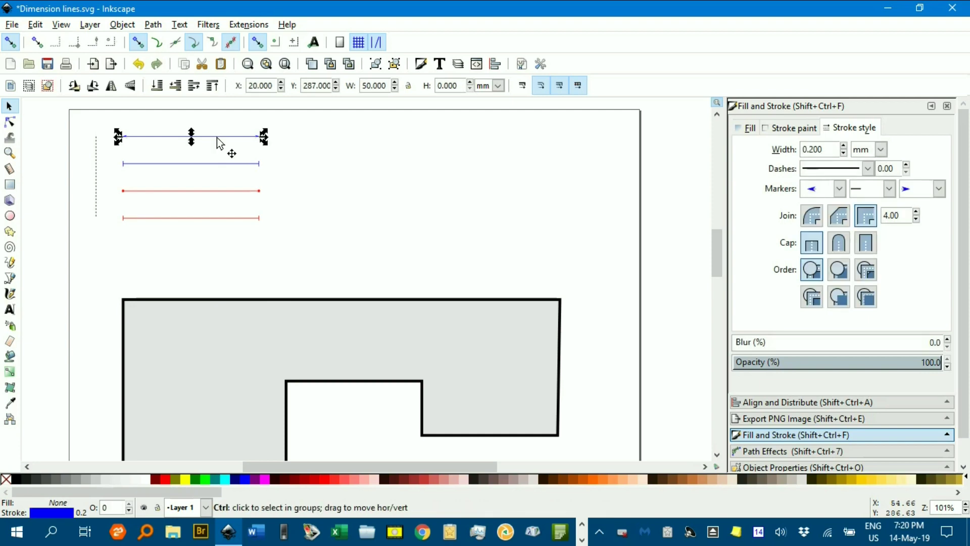
drag(215, 137, 223, 171)
key(ctrl+z)
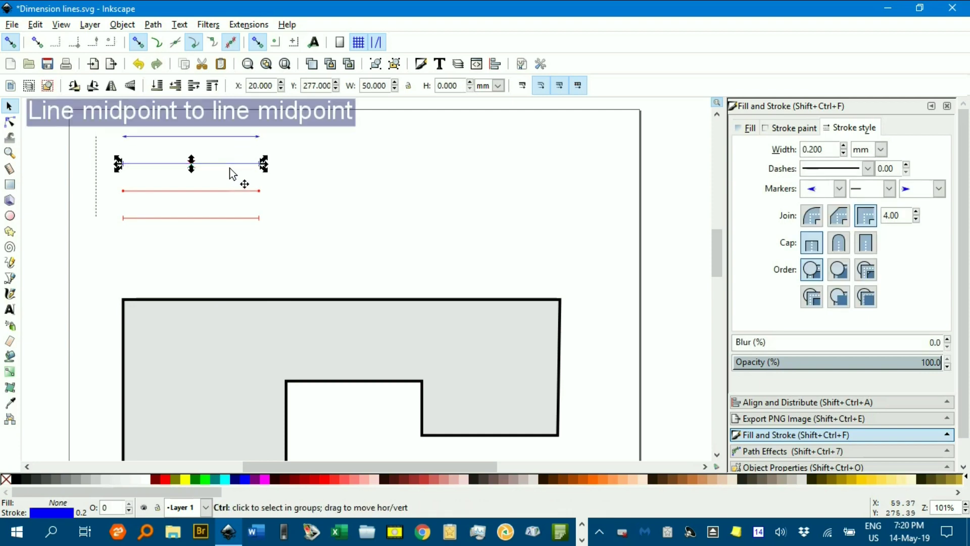
key(ctrl+v)
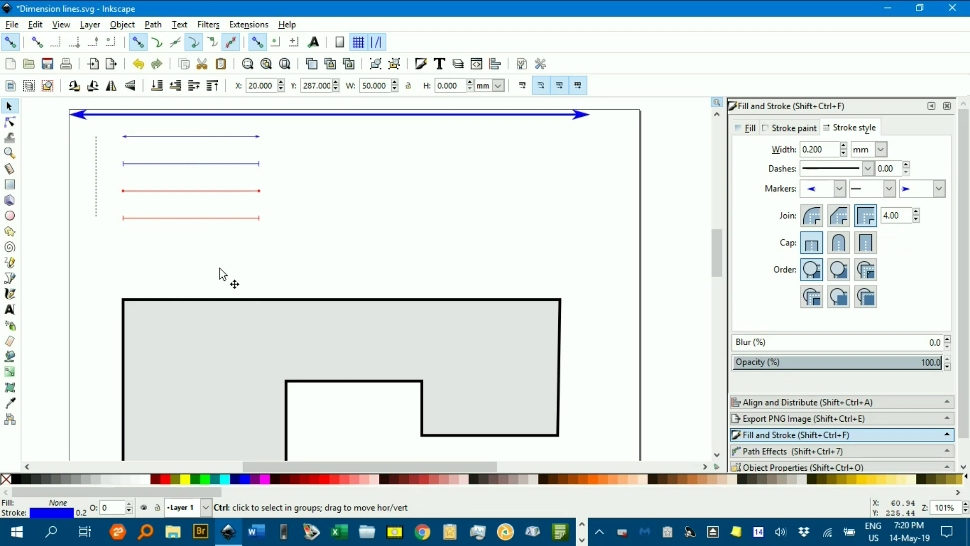
drag(192, 266, 165, 287)
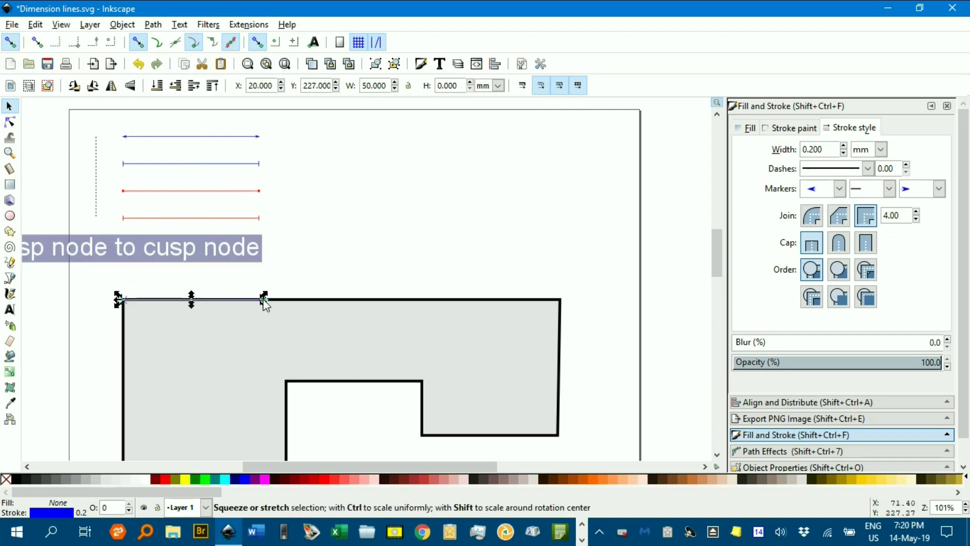
drag(264, 299, 566, 306)
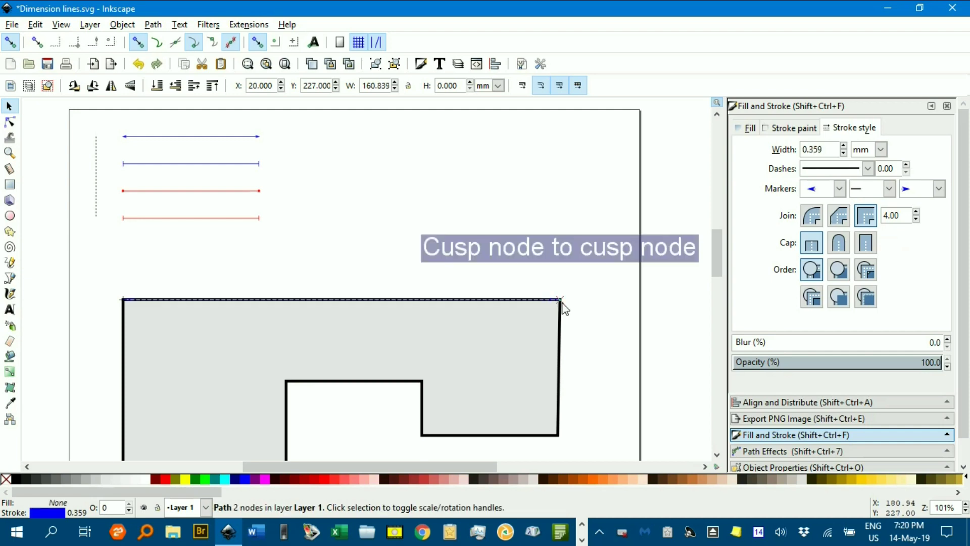
click(366, 281)
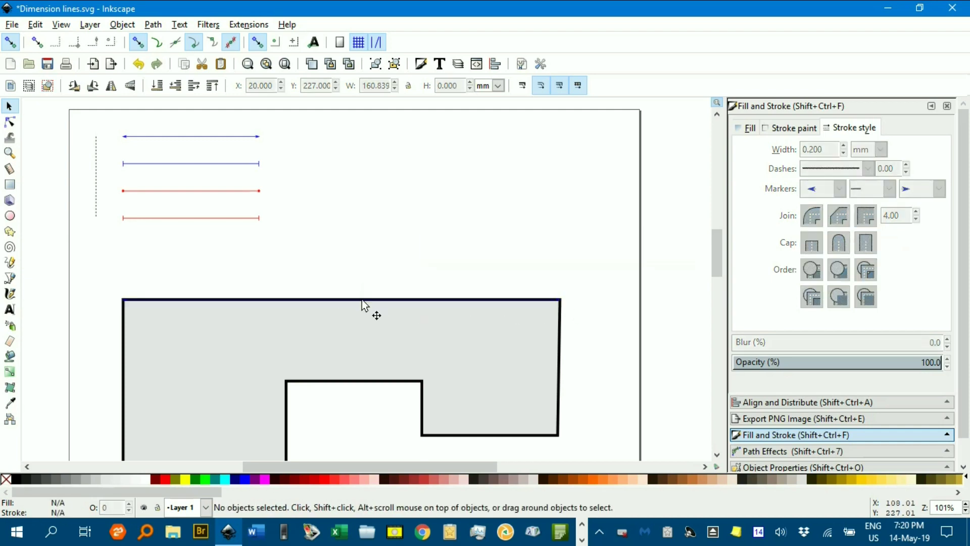
click(361, 301)
drag(361, 301, 359, 279)
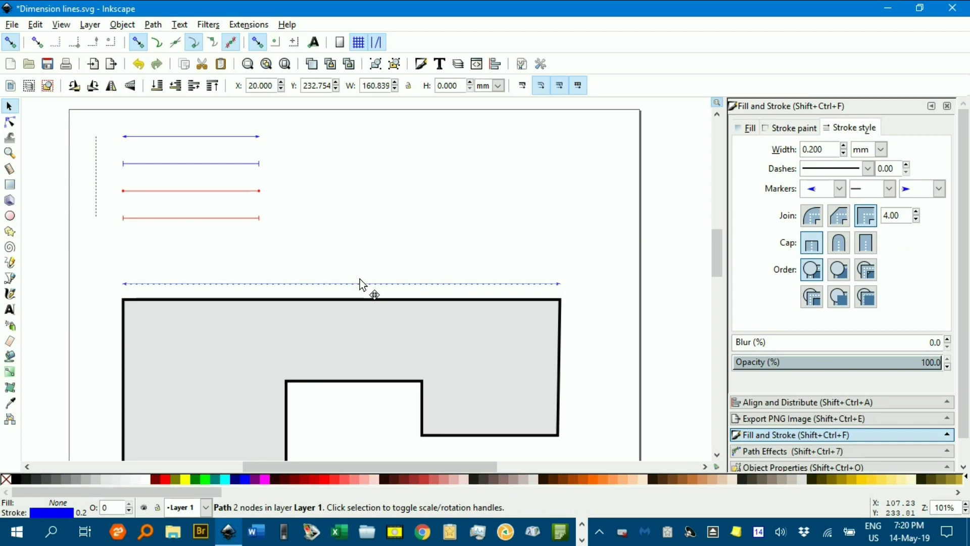
Select the grey stepped shape and turn on the page grid.
scroll(148, 278, up, 3)
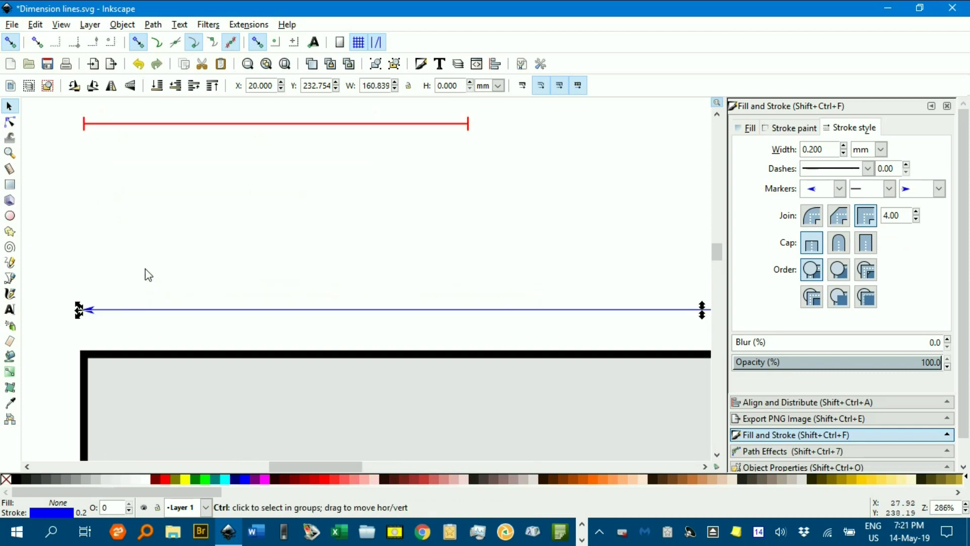
click(128, 351)
ctrl+scroll(147, 331, up, 3)
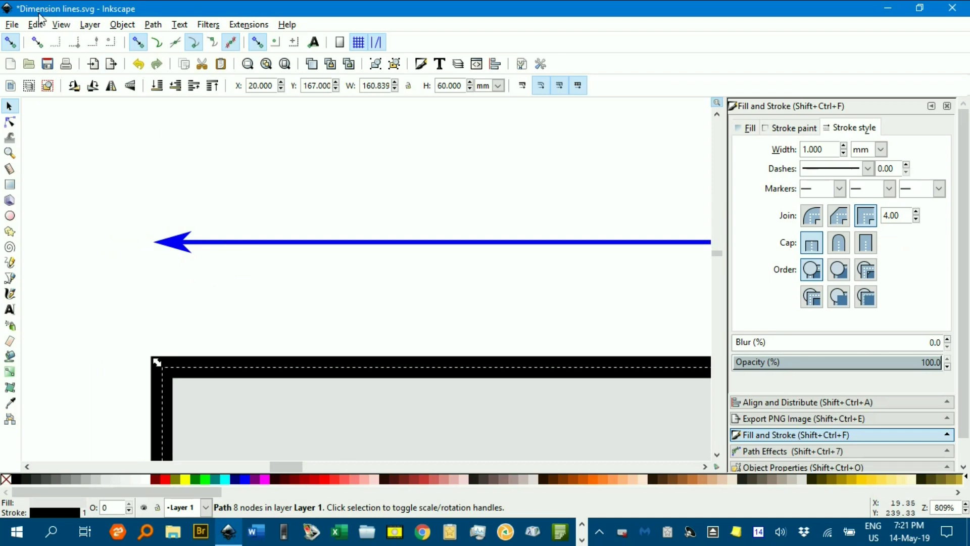
click(64, 29)
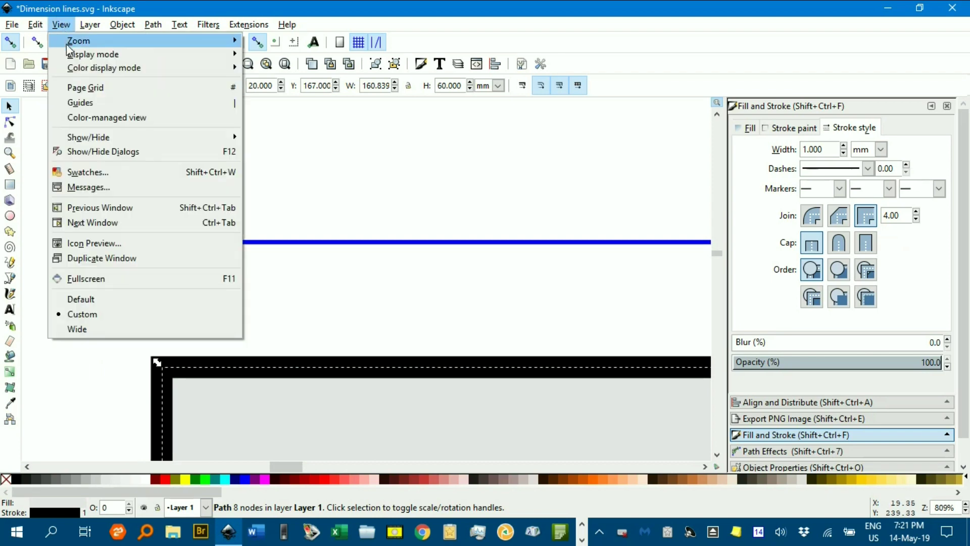
click(87, 87)
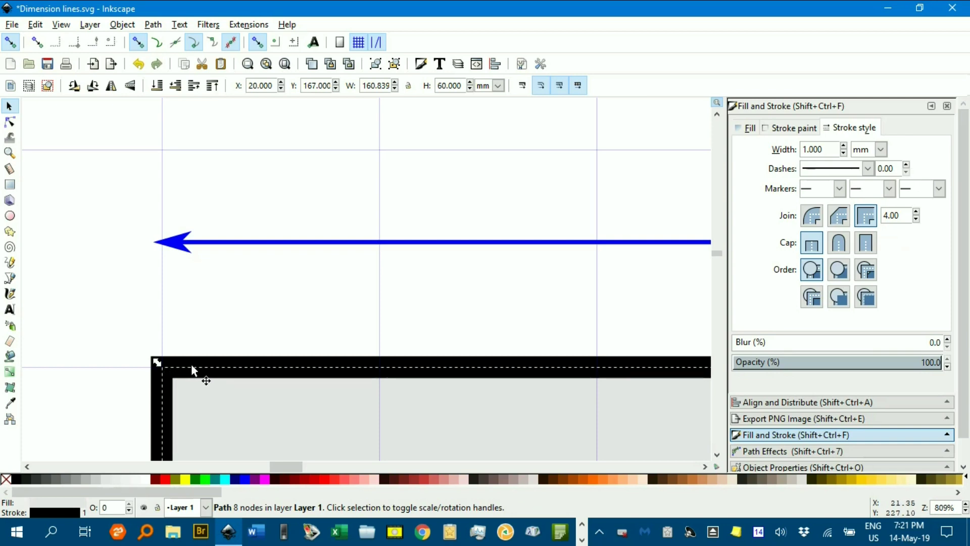
Reduce the shape's outline stroke width from 1.000 mm to 0.200 mm.
click(842, 153)
click(843, 153)
click(842, 152)
click(843, 153)
click(842, 153)
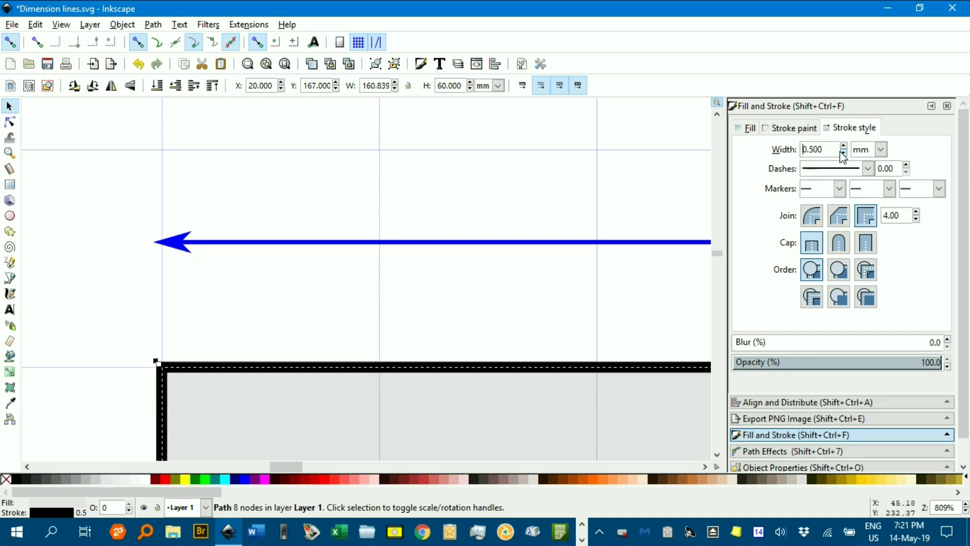
click(842, 152)
click(843, 153)
click(843, 153)
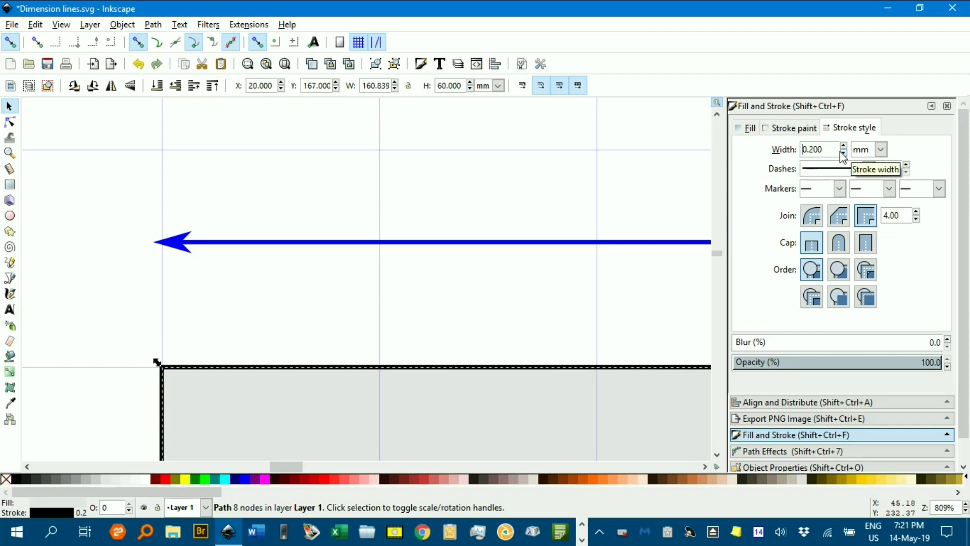
click(296, 314)
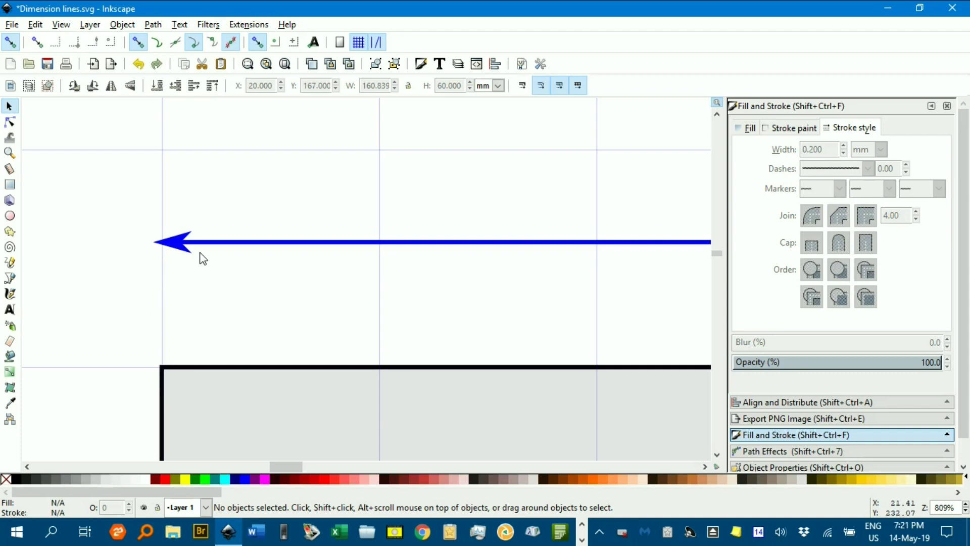
Snap the blue arrow's tip onto the grid line at the shape's top-left corner.
drag(217, 246, 212, 359)
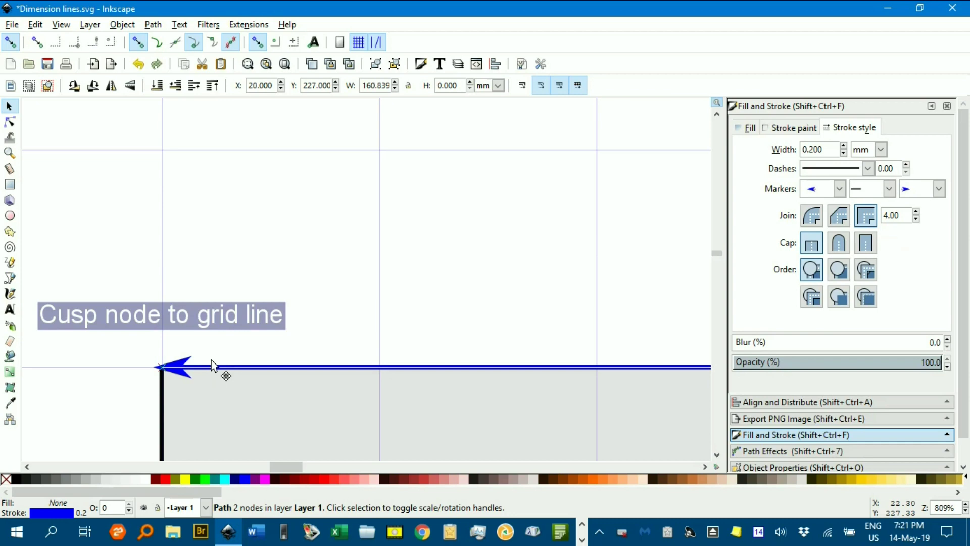
scroll(152, 357, up, 5)
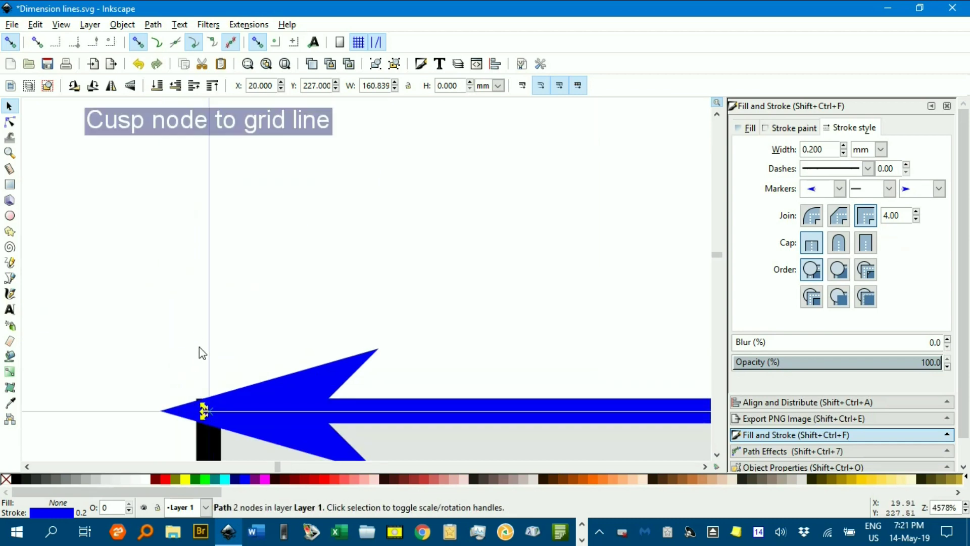
scroll(202, 352, down, 8)
click(130, 302)
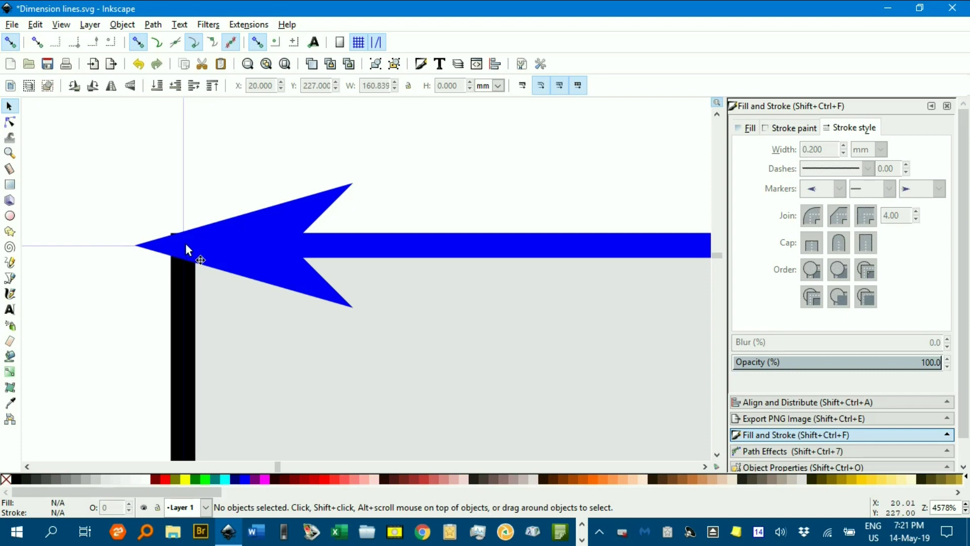
scroll(235, 268, down, 4)
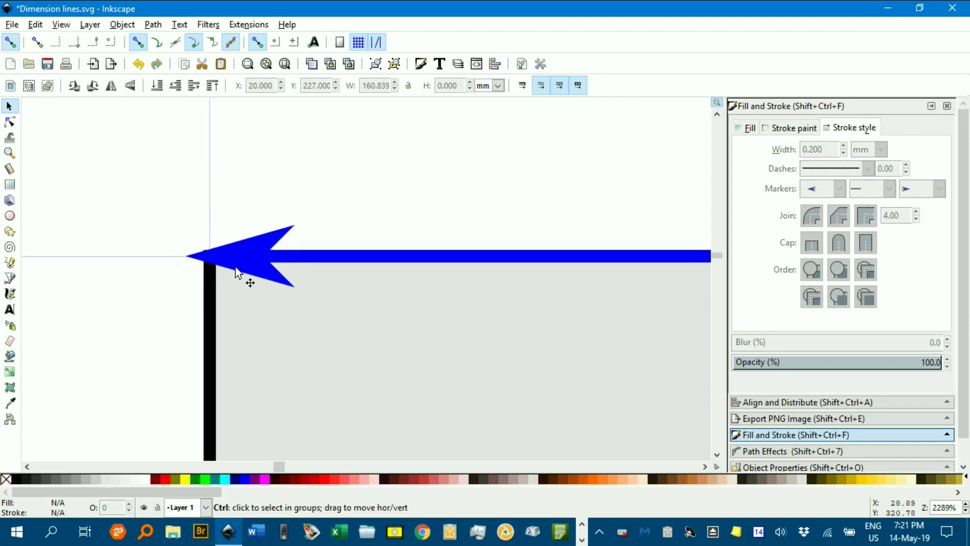
scroll(243, 273, down, 2)
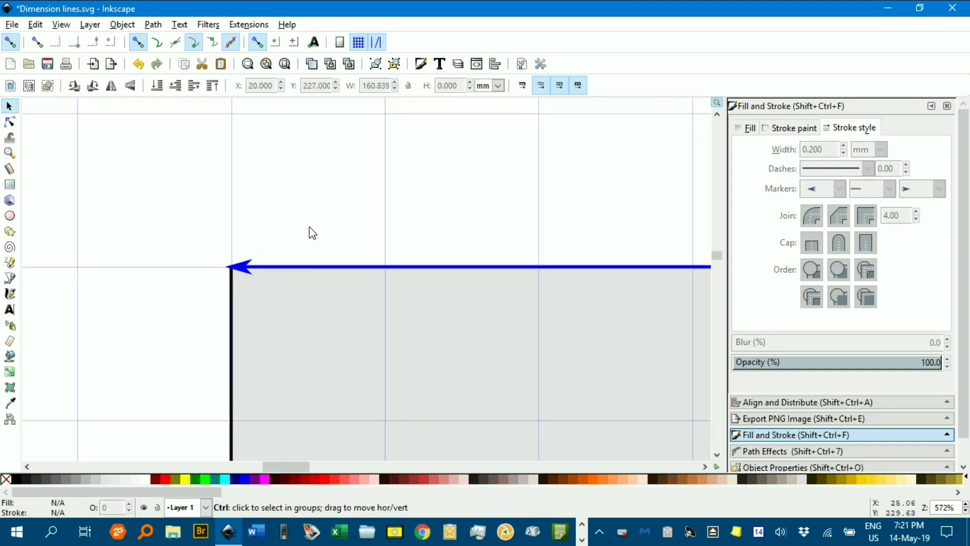
scroll(306, 220, down, 2)
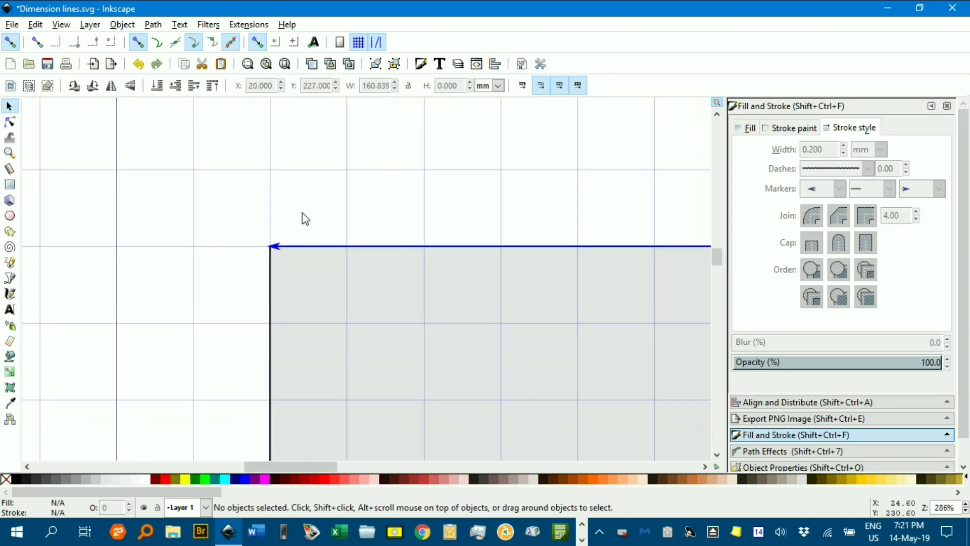
Switch the page grid off.
click(61, 25)
click(89, 87)
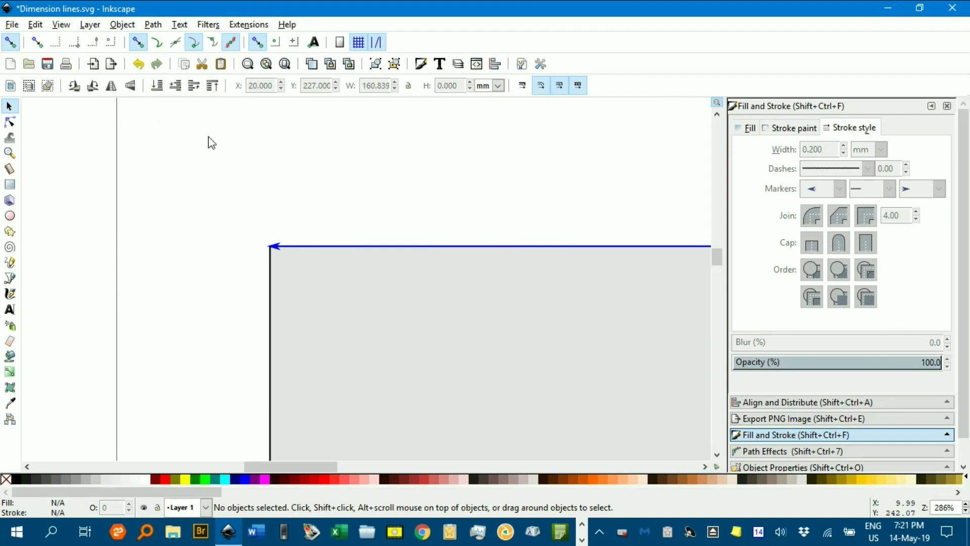
scroll(374, 214, up, 5)
scroll(295, 277, down, 2)
scroll(255, 281, up, 2)
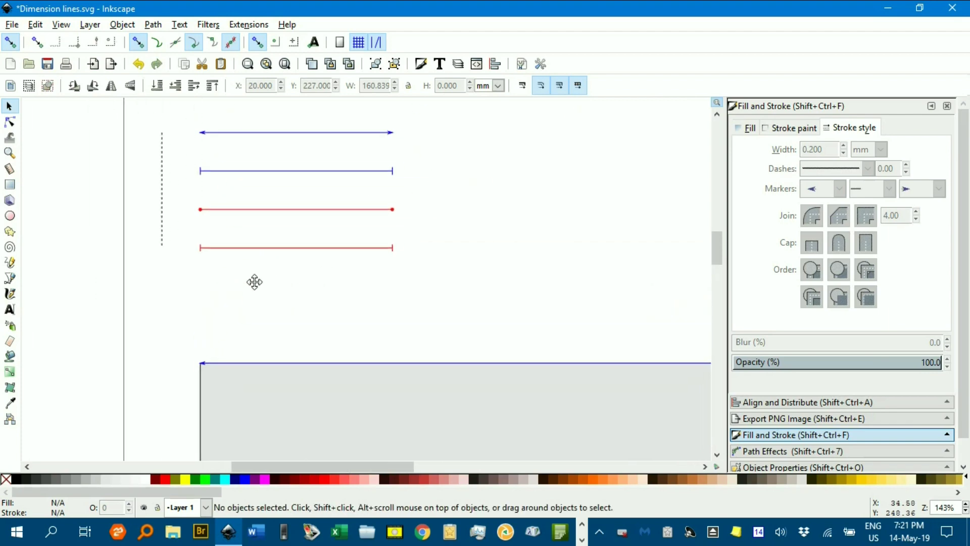
scroll(254, 281, up, 2)
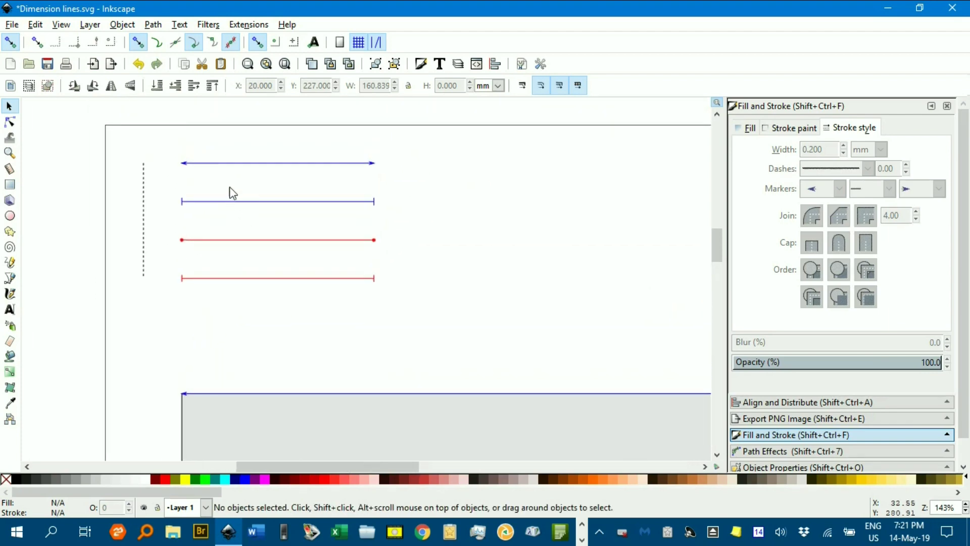
Move the blue bar-ended dimension group down to the grey shape's top-left corner.
drag(225, 202, 230, 328)
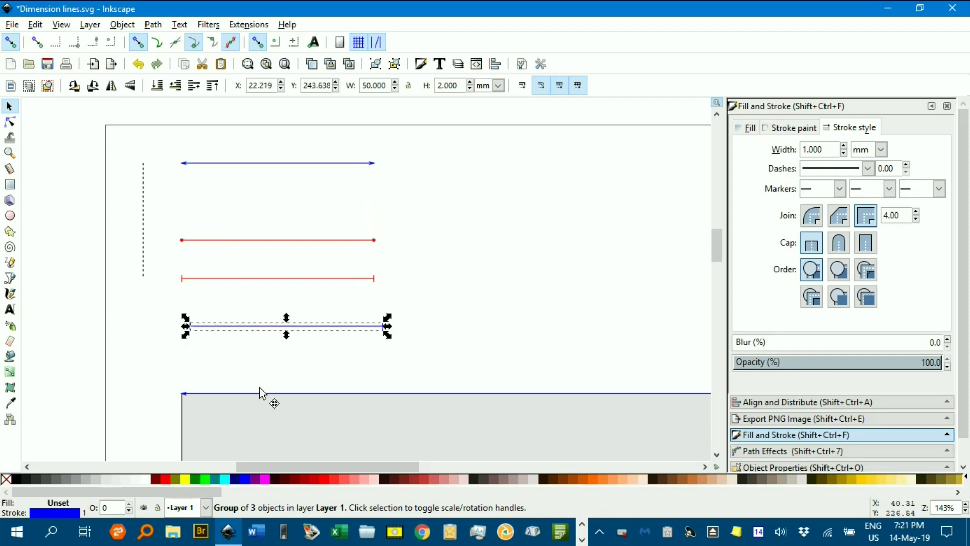
click(259, 391)
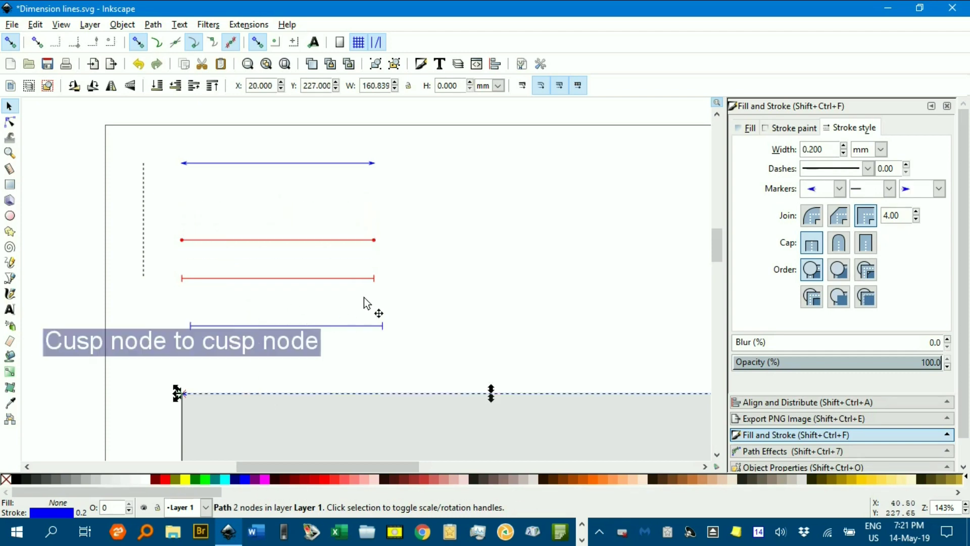
click(451, 310)
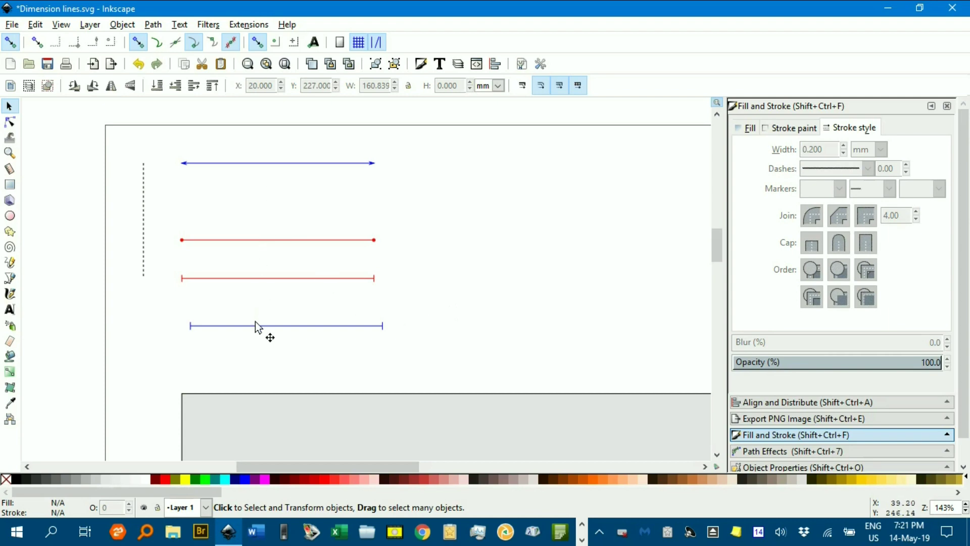
drag(257, 329, 246, 386)
Check the 50 mm group's placement along the top edge and reselect it.
scroll(418, 346, down, 6)
scroll(417, 347, right, 3)
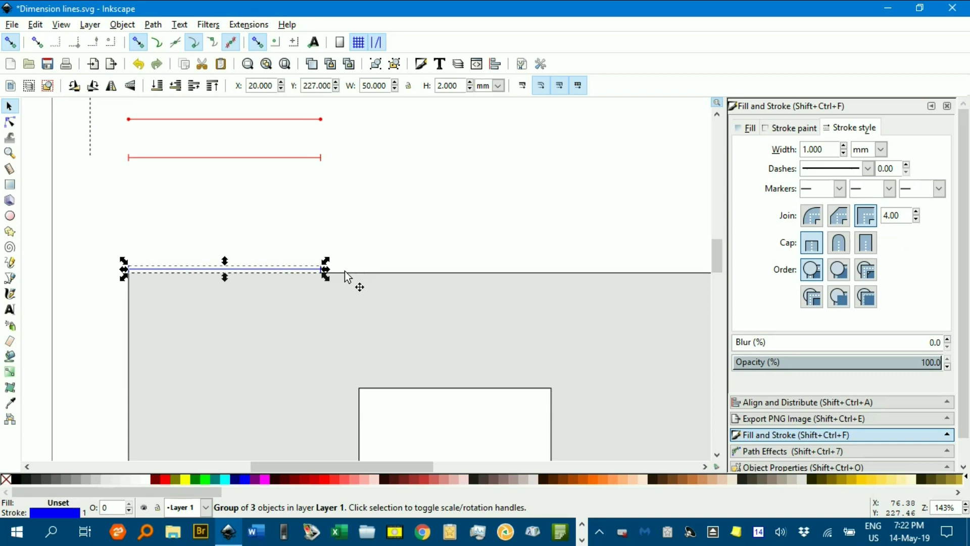
scroll(347, 277, right, 5)
scroll(305, 271, left, 4)
scroll(304, 278, left, 4)
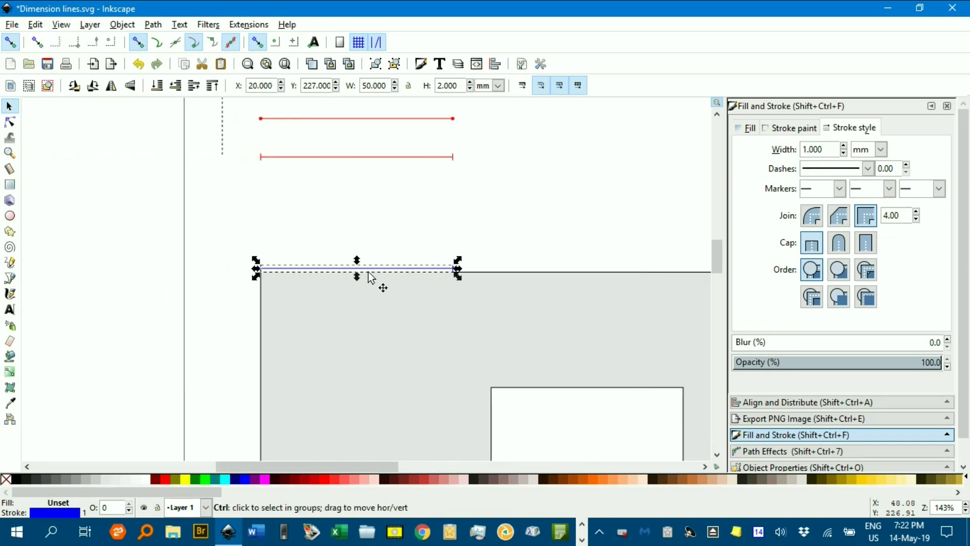
scroll(360, 265, up, 3)
click(64, 273)
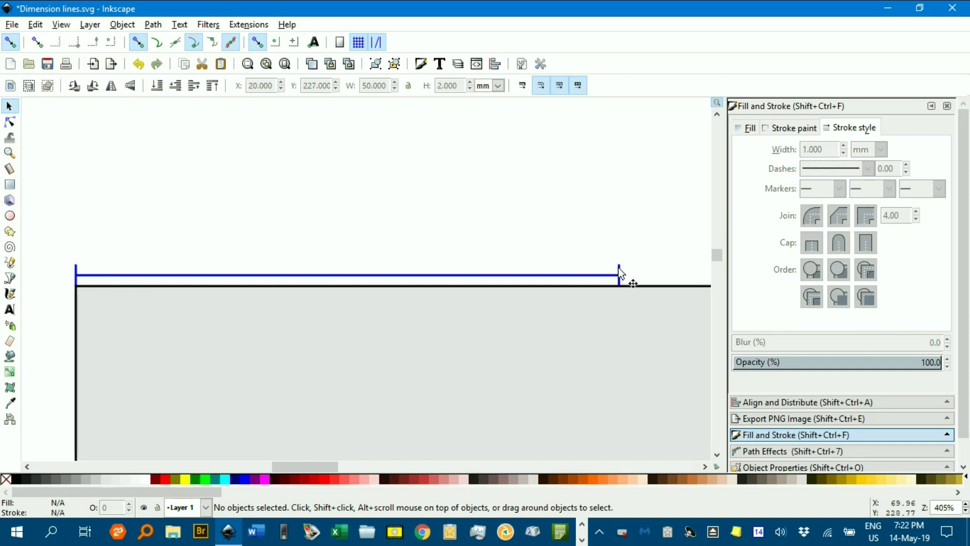
click(586, 278)
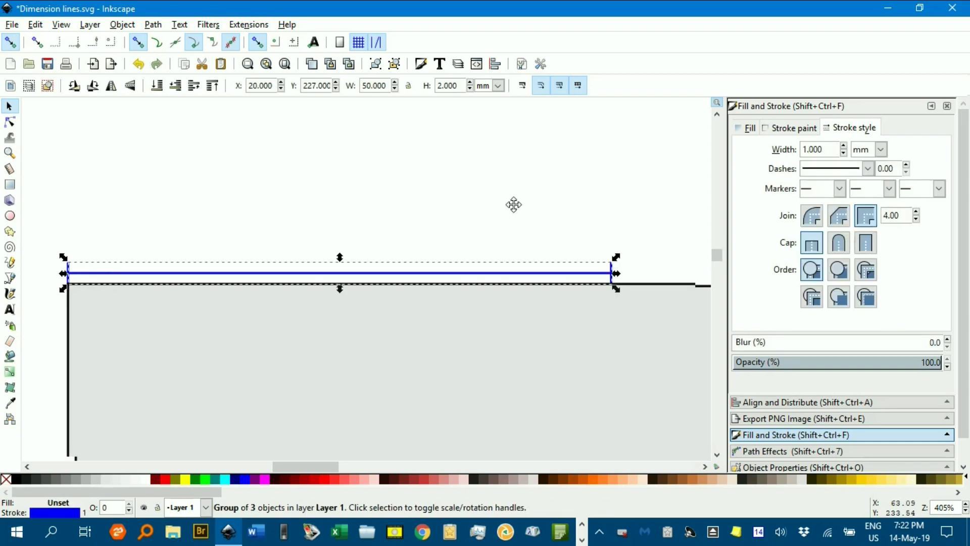
scroll(322, 147, down, 2)
scroll(319, 162, down, 2)
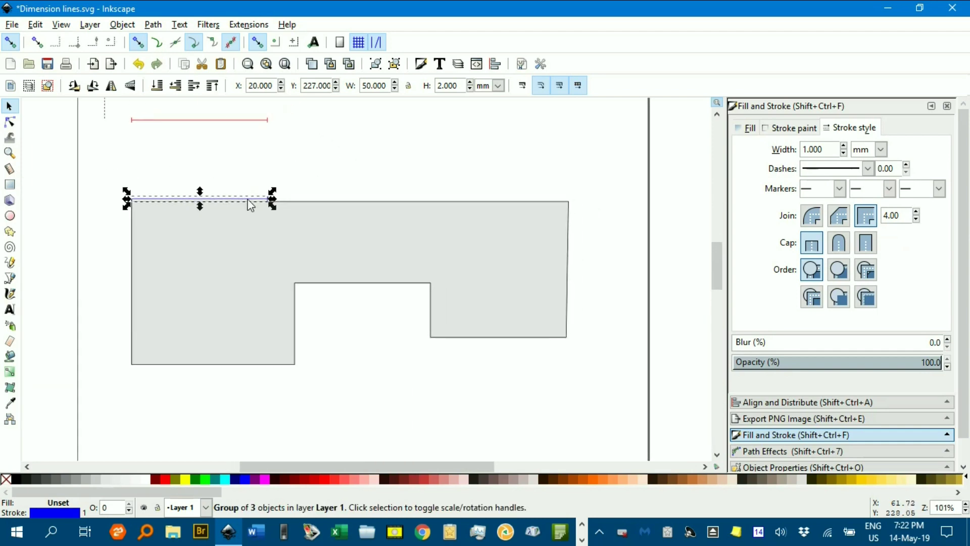
Stretch the blue ticked line group across the grey shape's top.
drag(271, 199, 574, 200)
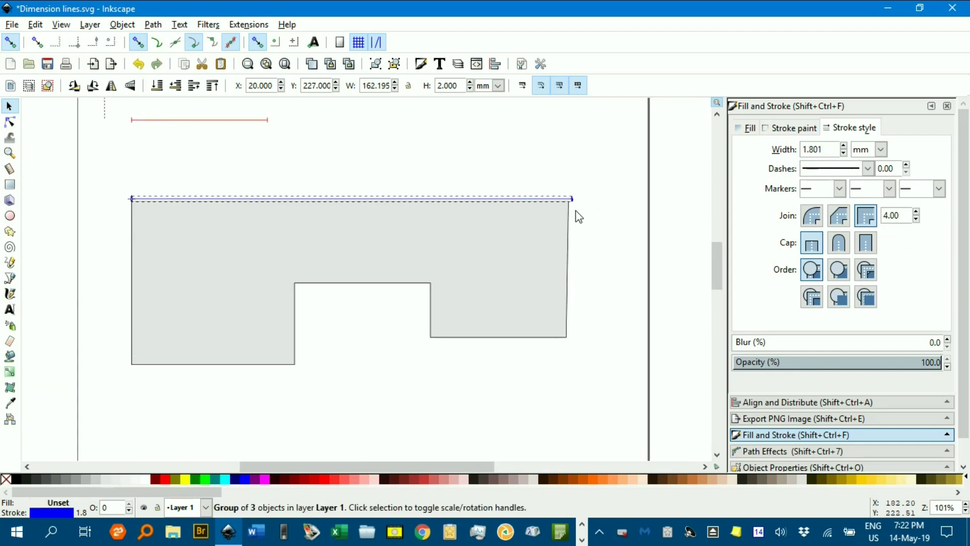
click(518, 191)
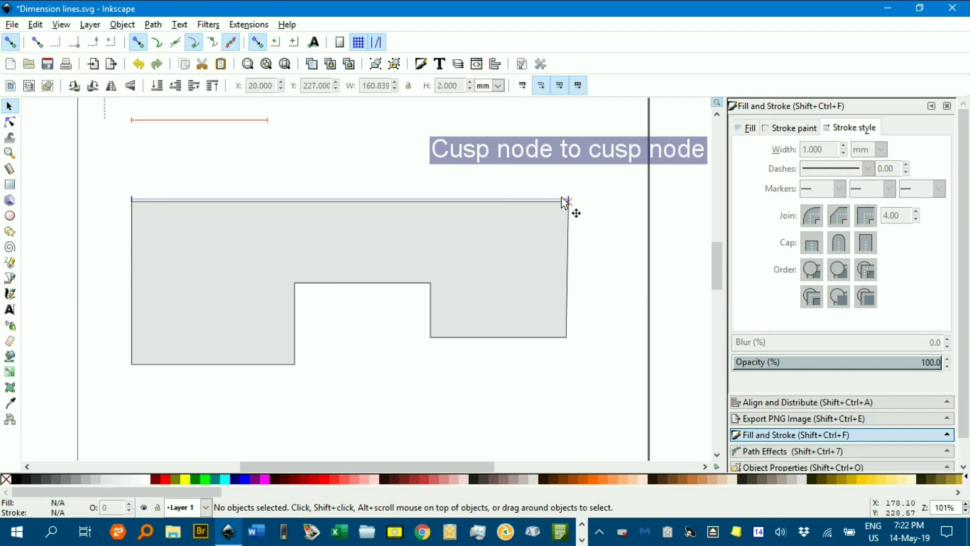
scroll(568, 202, up, 7)
scroll(585, 216, up, 1)
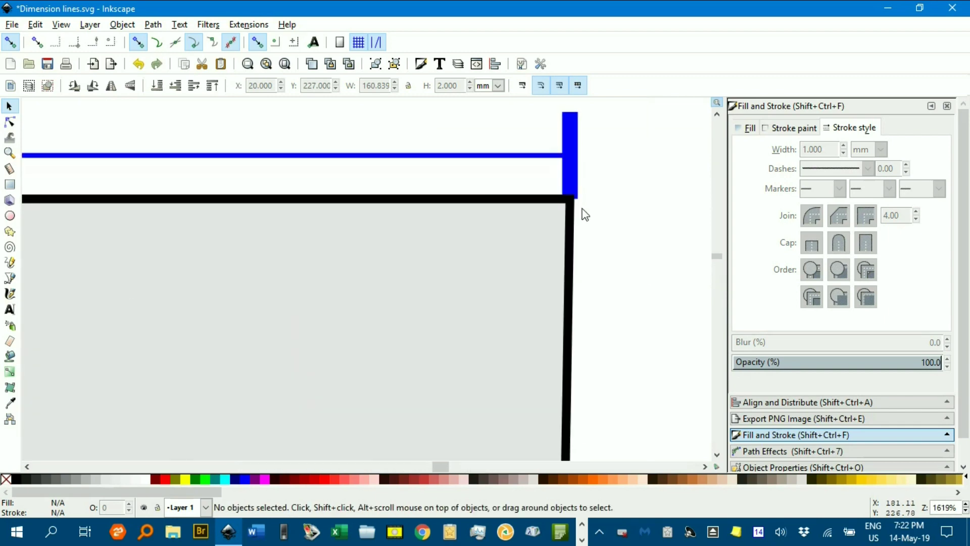
Ungroup the blue line group, then regroup its three paths.
click(567, 156)
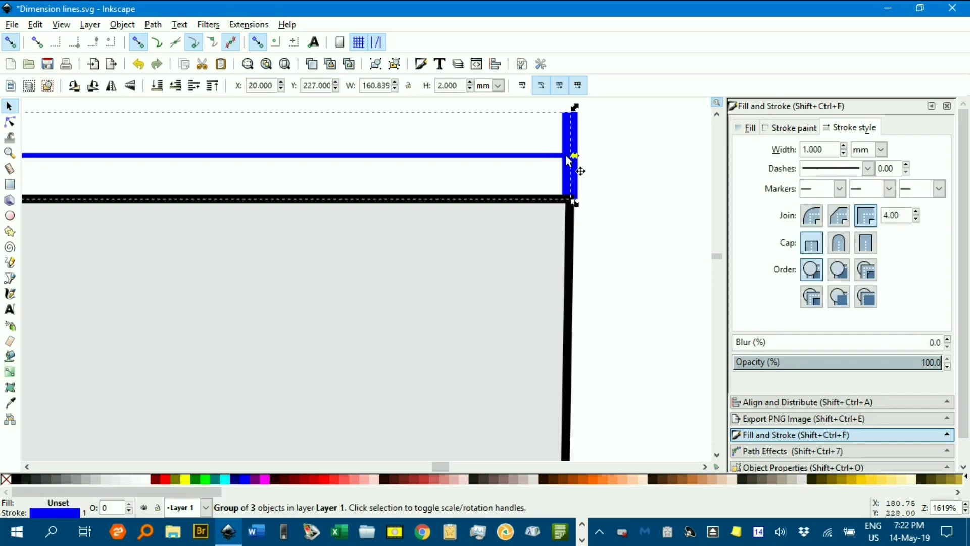
key(ctrl+shift+g)
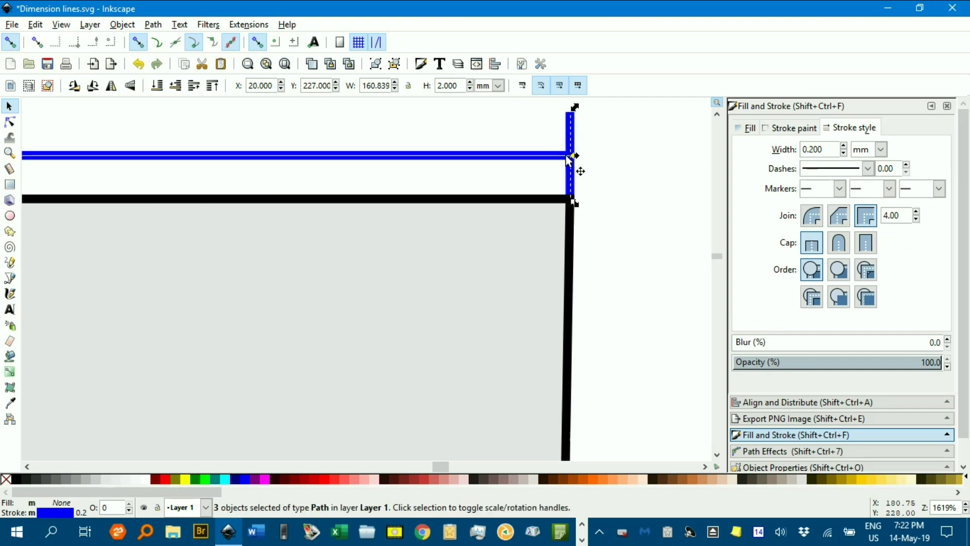
key(ctrl+g)
click(629, 211)
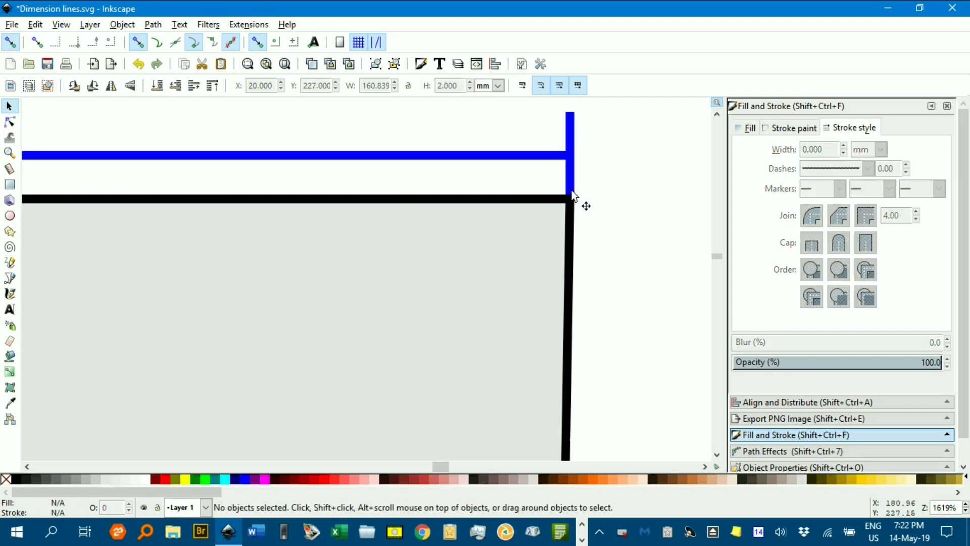
scroll(571, 171, down, 3)
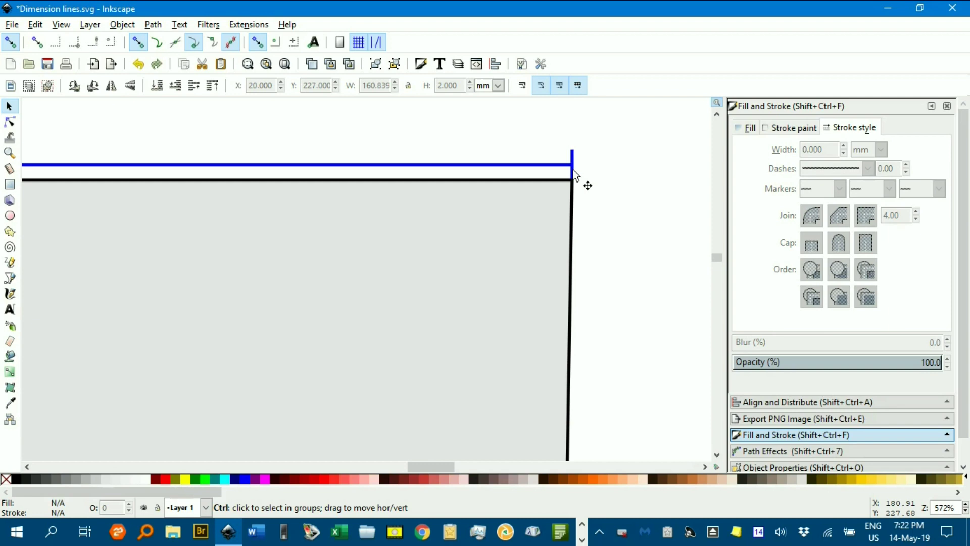
scroll(571, 216, down, 1)
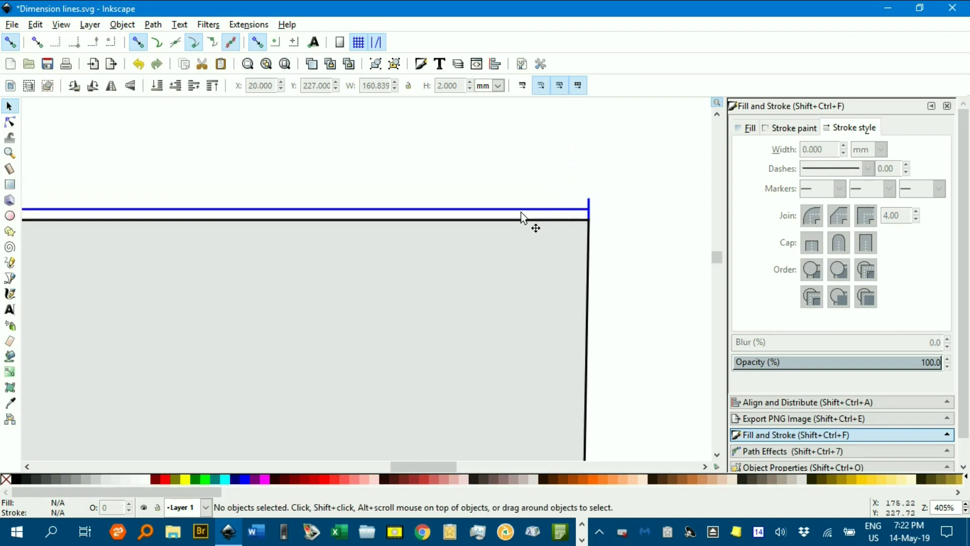
scroll(374, 212, down, 1)
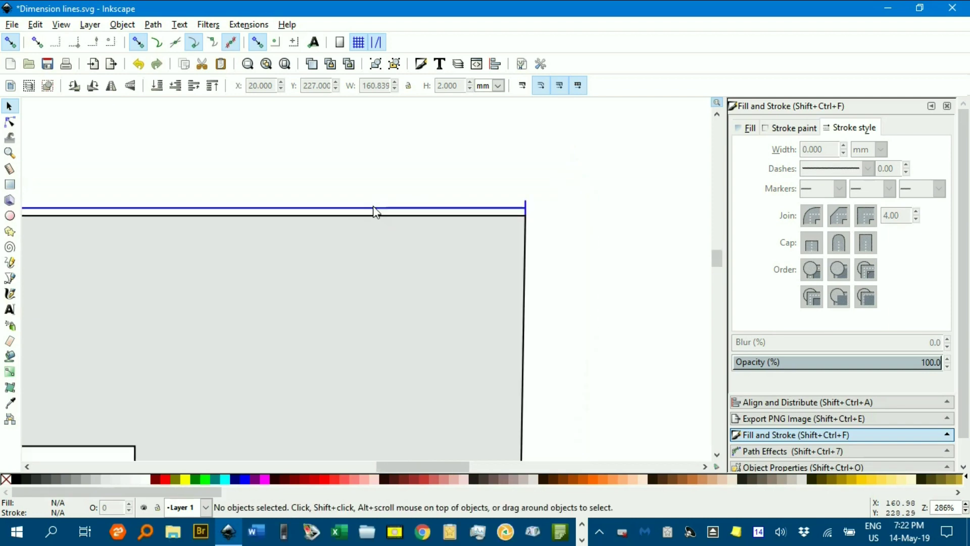
Widen the blue group to W 178.315 mm, past the shape's right edge.
drag(495, 171, 559, 164)
drag(353, 197, 481, 226)
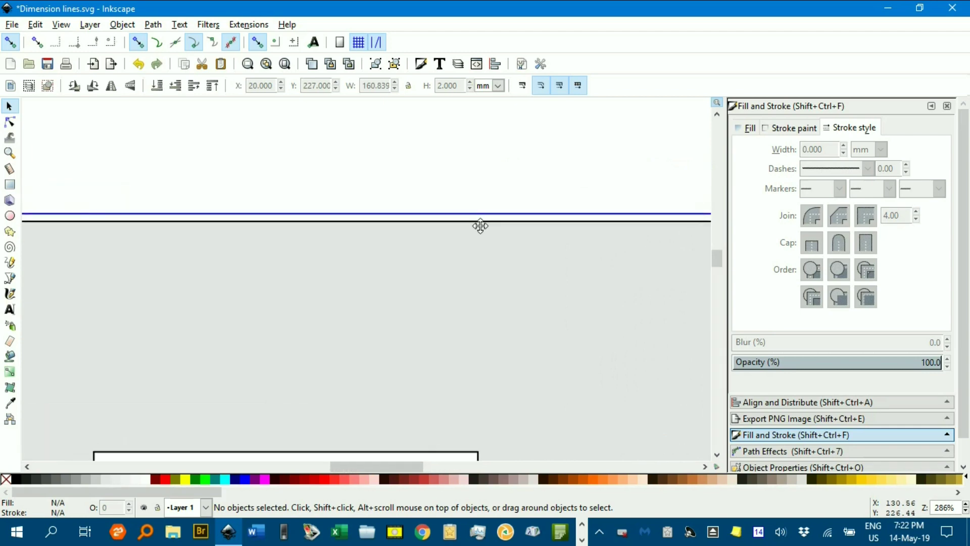
drag(201, 228, 2, 216)
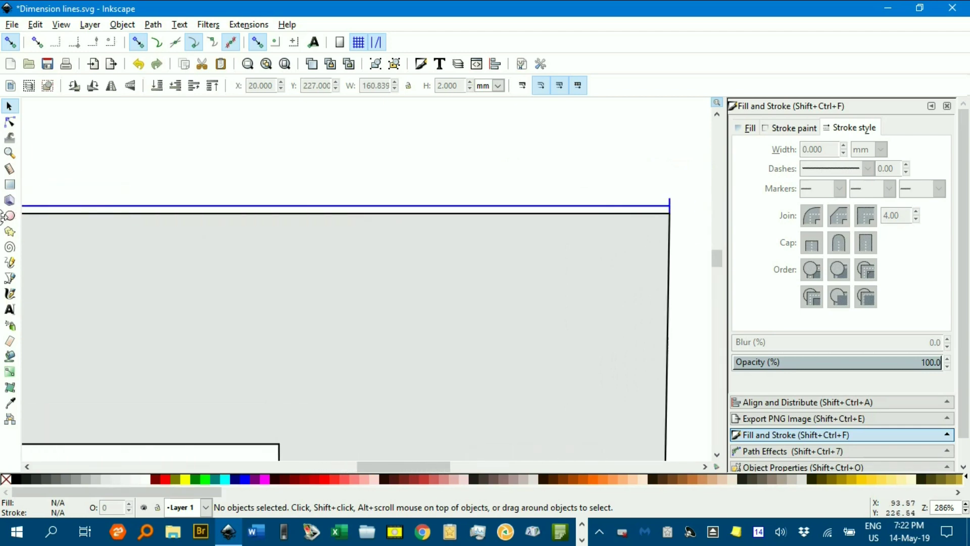
scroll(114, 217, right, 8)
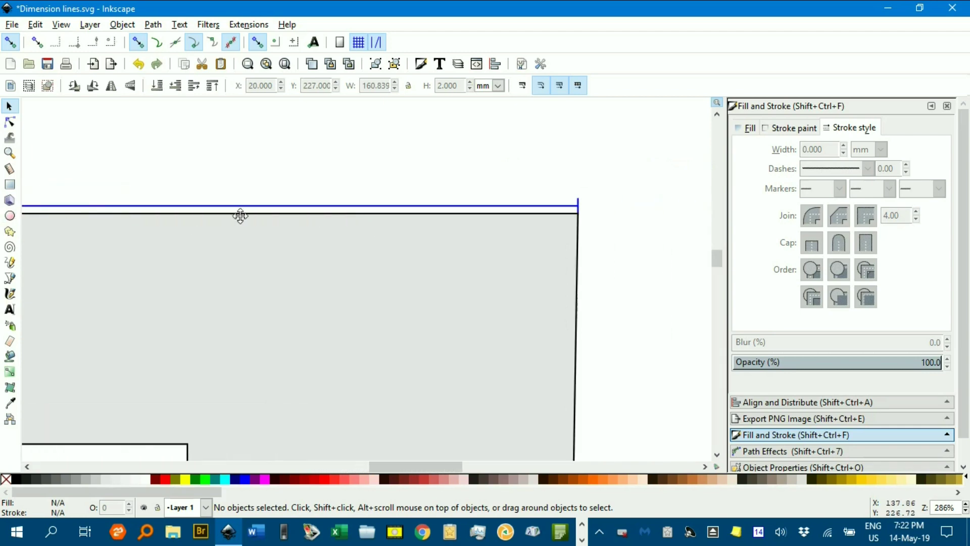
click(400, 203)
drag(457, 194, 588, 136)
click(593, 249)
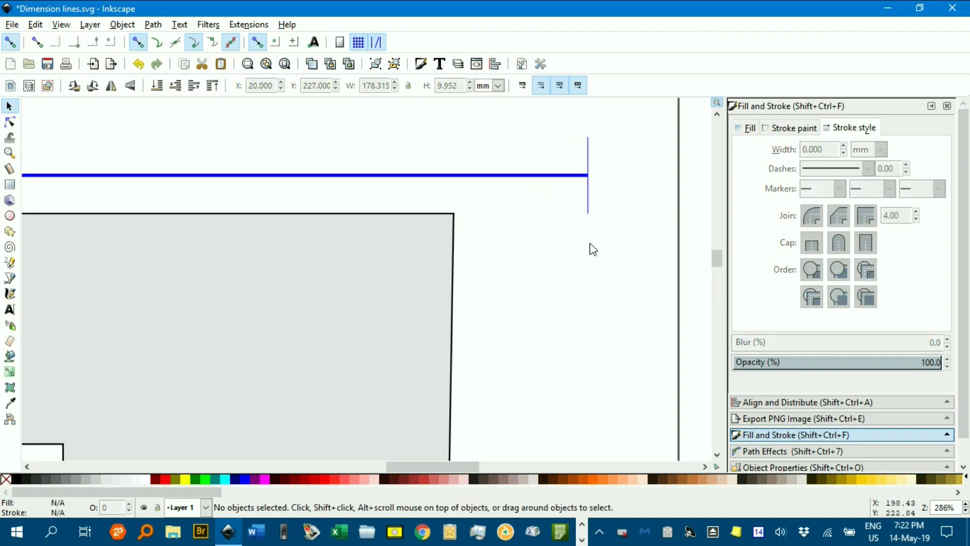
ctrl+scroll(591, 206, up, 3)
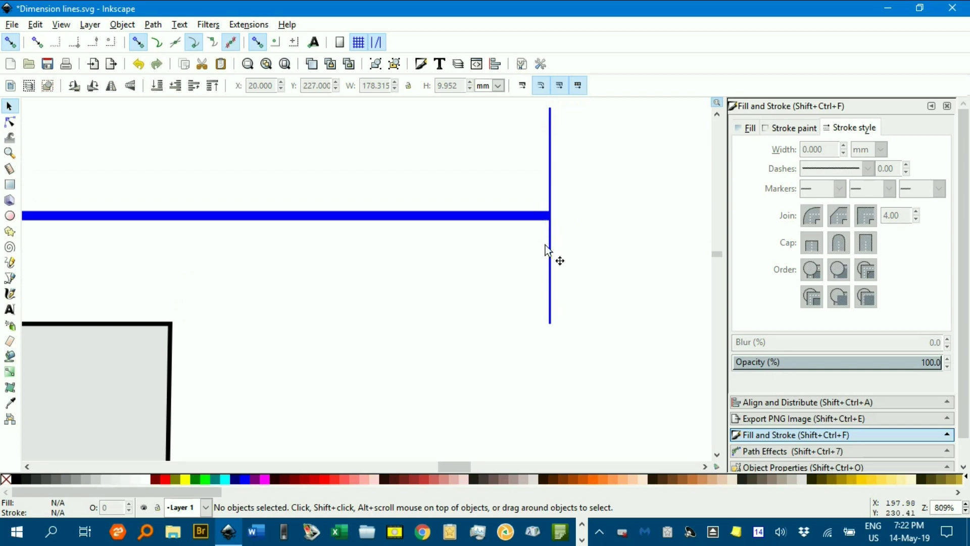
Ungroup the blue line into three separate paths.
click(545, 219)
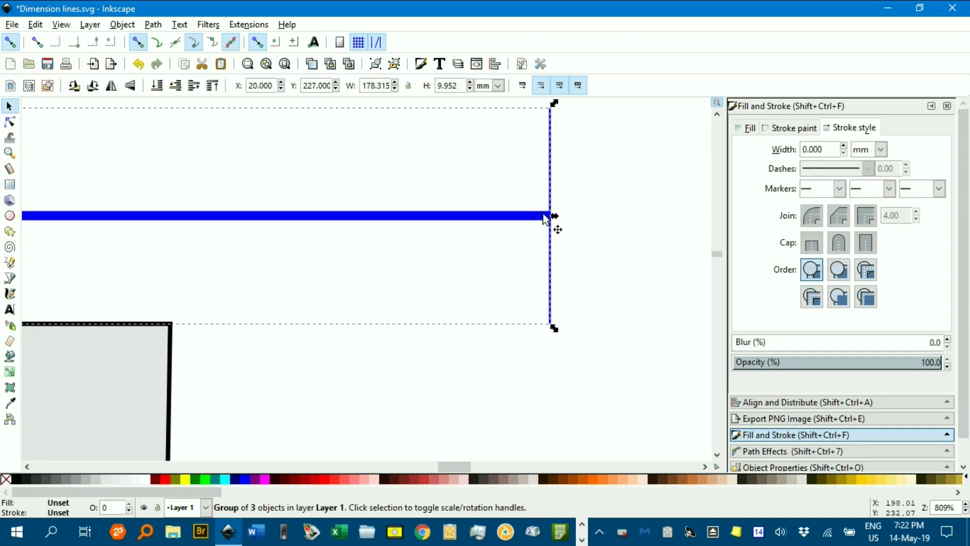
key(ctrl+shift+g)
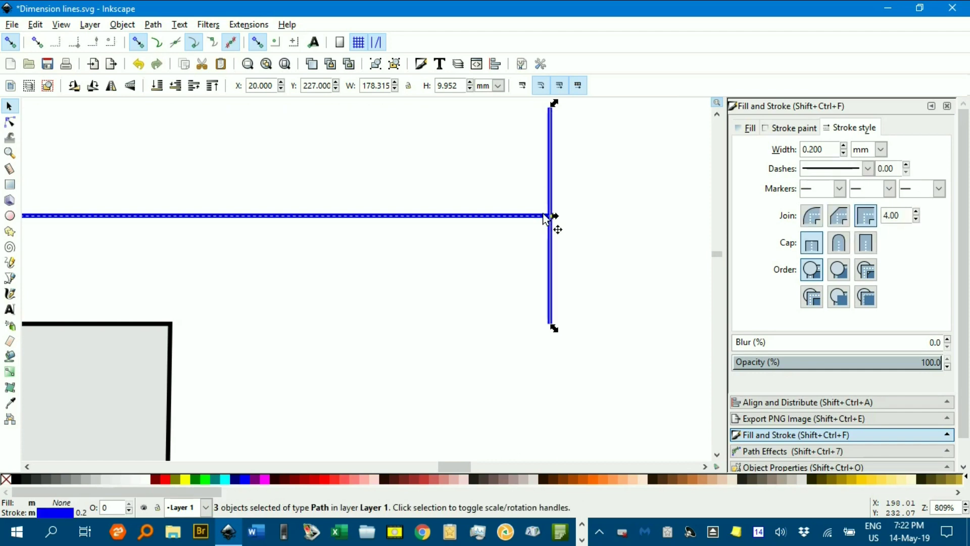
click(596, 219)
ctrl+scroll(574, 226, down, 3)
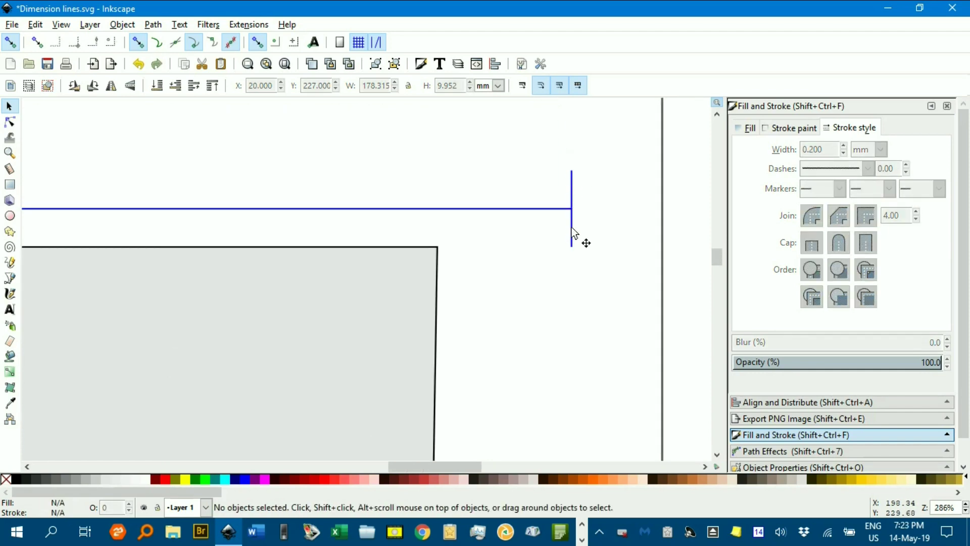
ctrl+scroll(518, 225, down, 2)
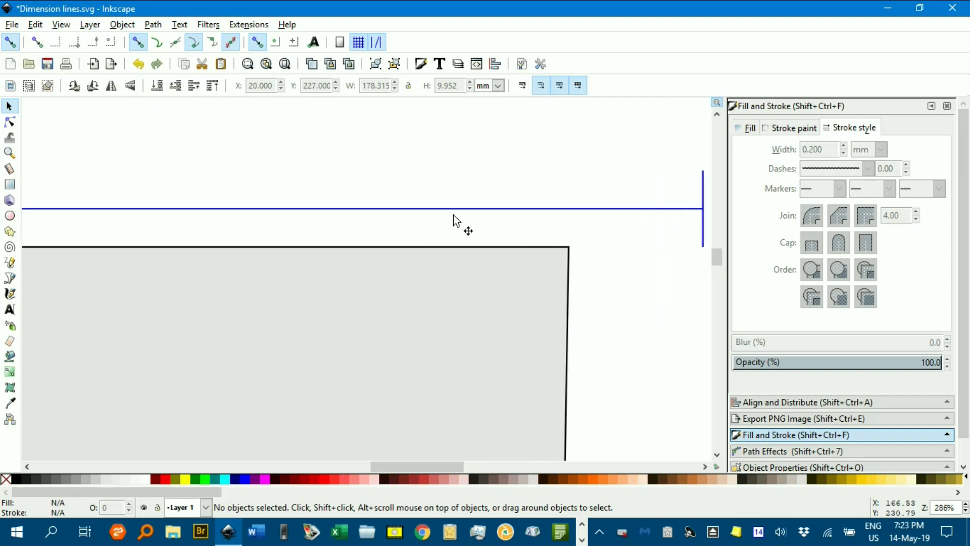
ctrl+scroll(449, 207, down, 1)
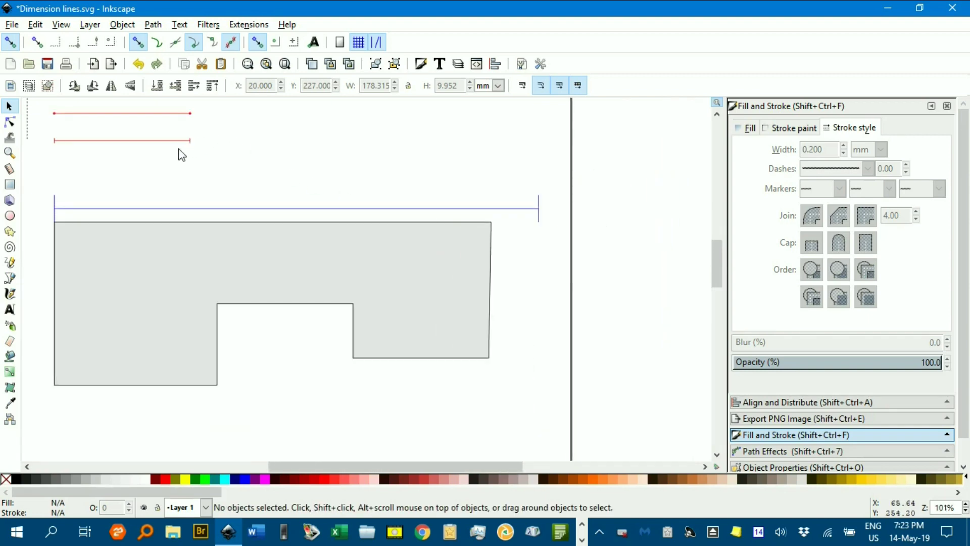
Delete the horizontal blue line, then its right and left end ticks.
click(536, 208)
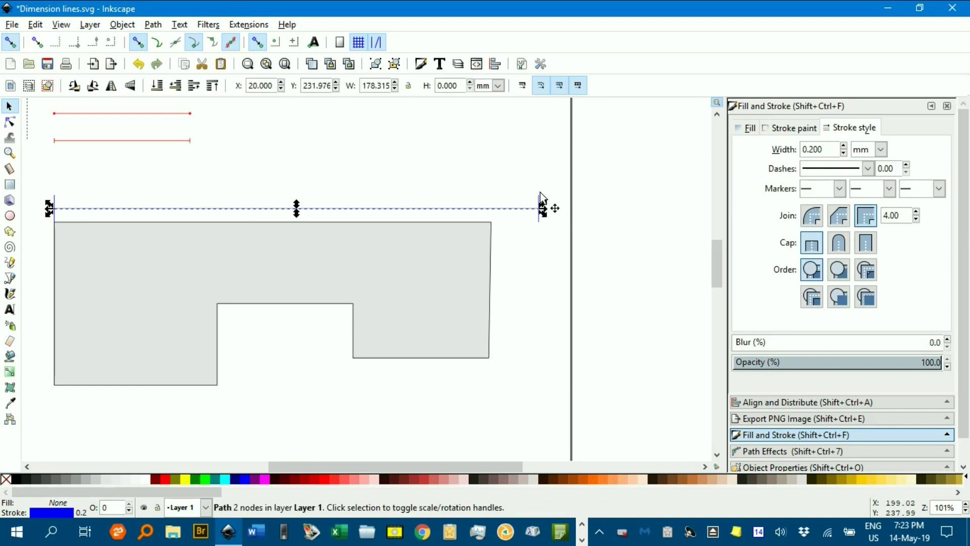
key(Delete)
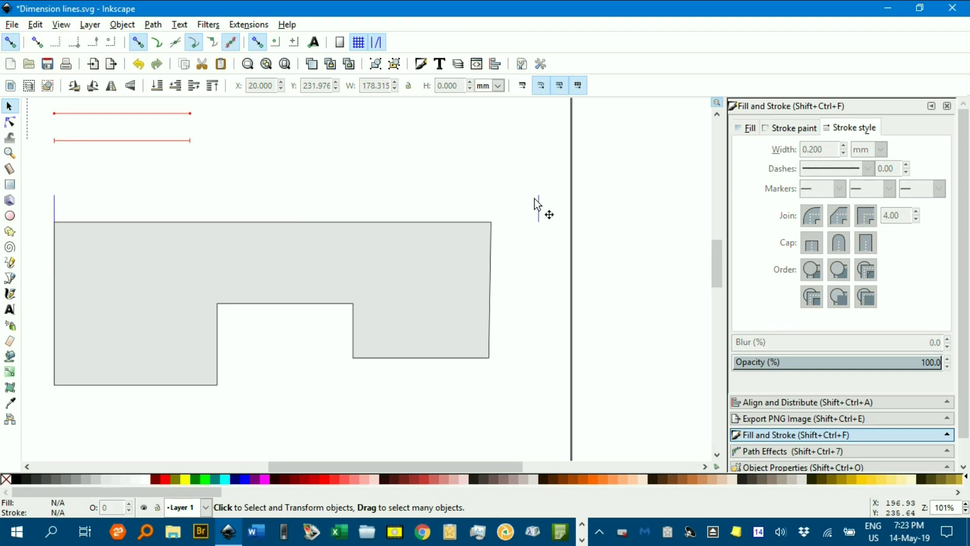
click(538, 202)
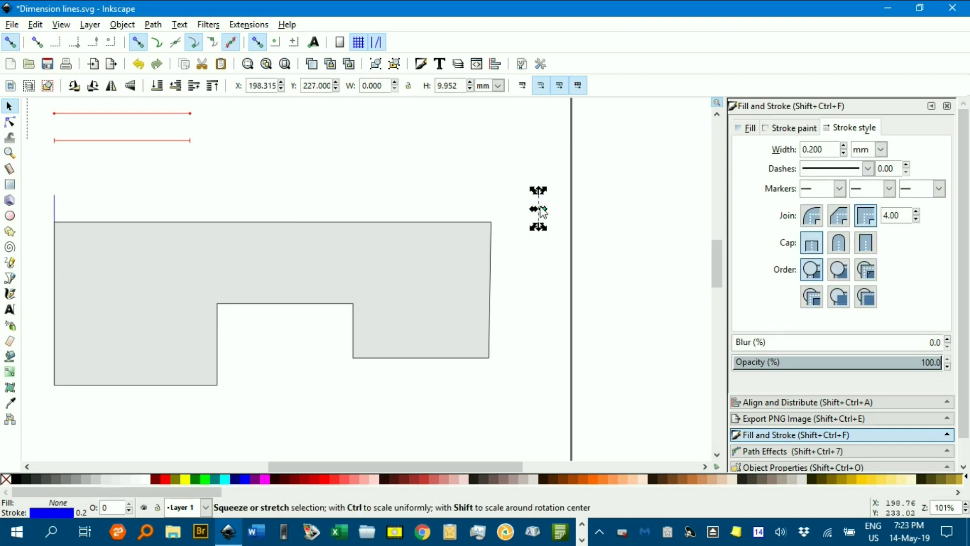
key(Delete)
click(55, 207)
key(Delete)
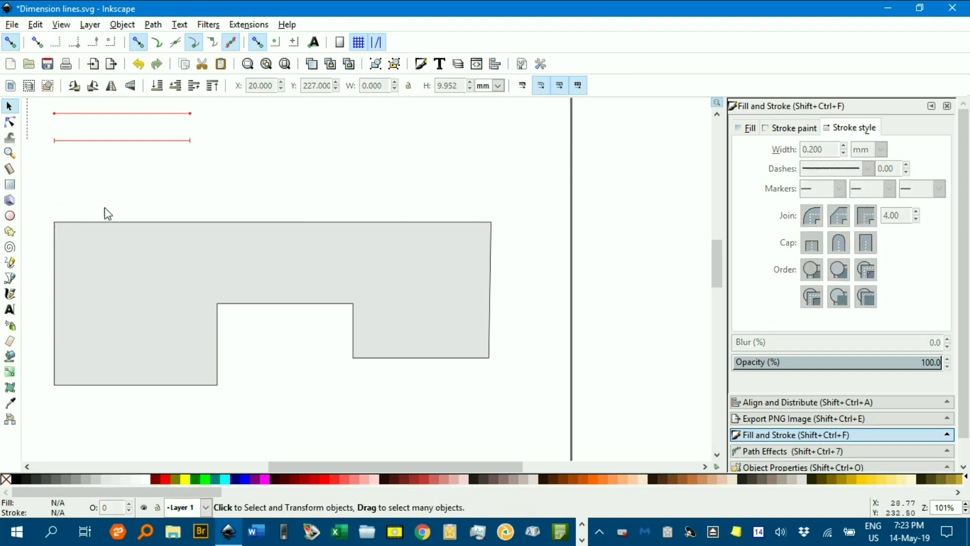
drag(353, 168, 393, 203)
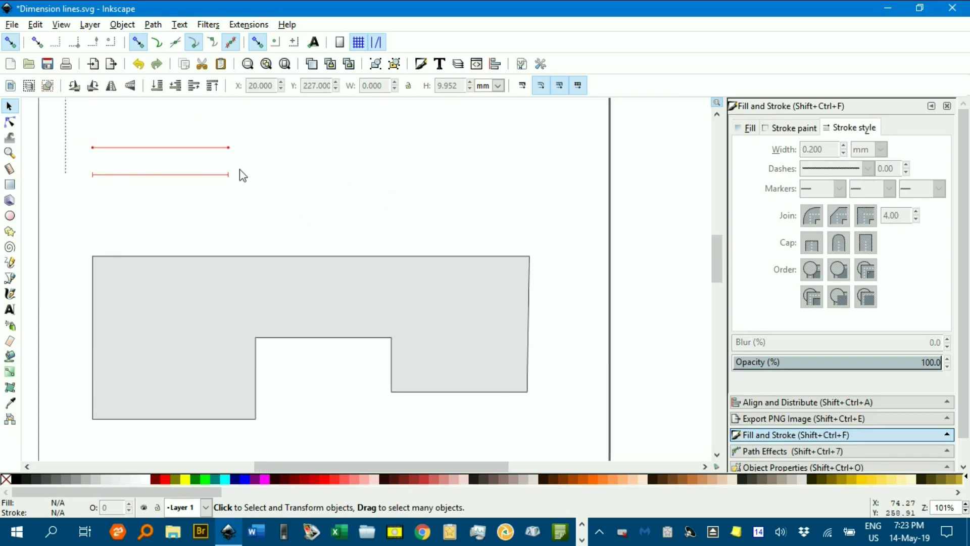
Set the upper red line's start marker to the red dot.
click(187, 150)
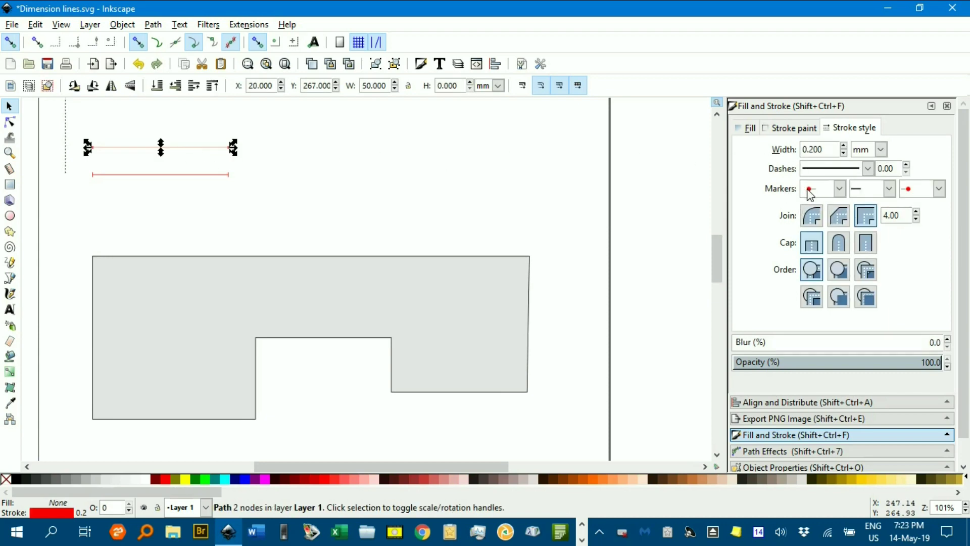
click(839, 188)
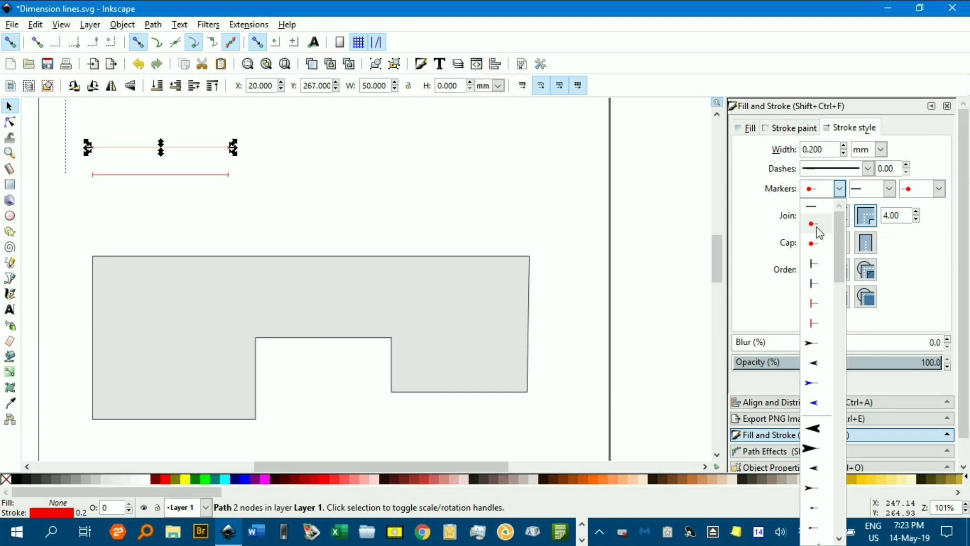
click(636, 177)
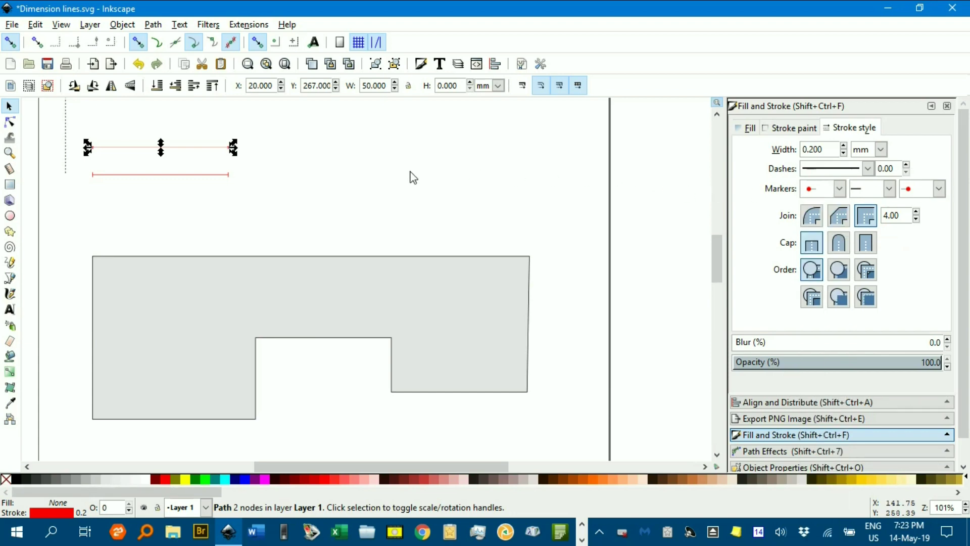
click(345, 174)
Stretch the upper red line from 50 mm to 158.272 mm wide.
click(230, 151)
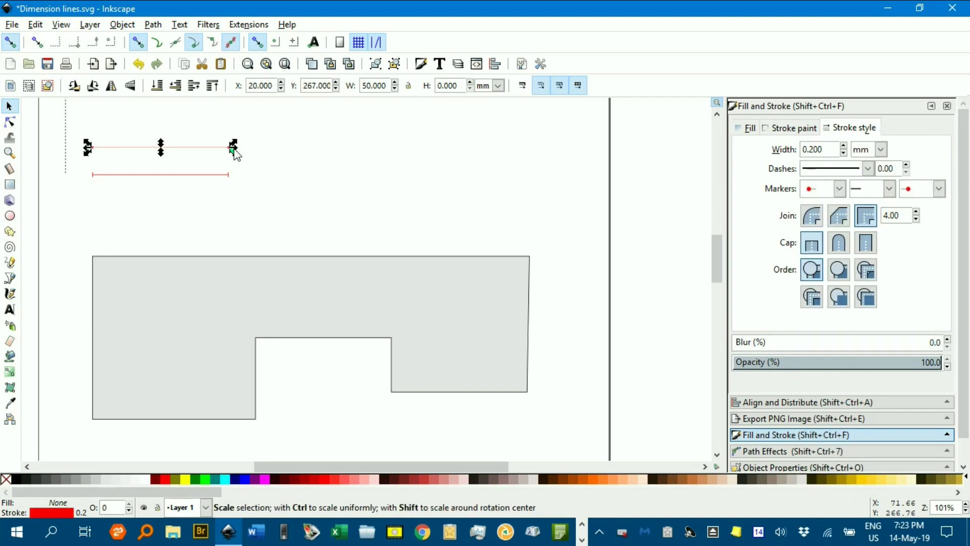
drag(234, 151, 533, 172)
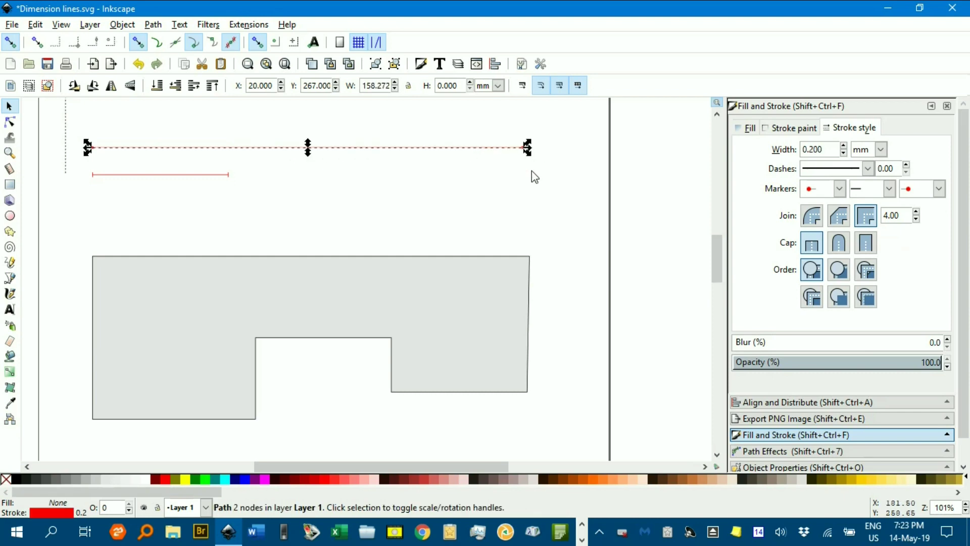
click(533, 173)
scroll(523, 151, up, 3)
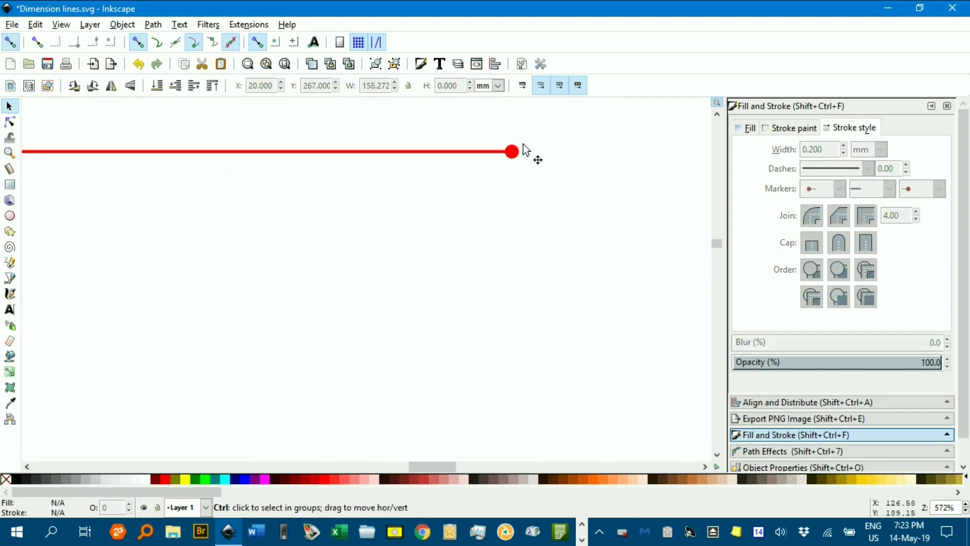
scroll(523, 147, down, 2)
scroll(519, 161, down, 1)
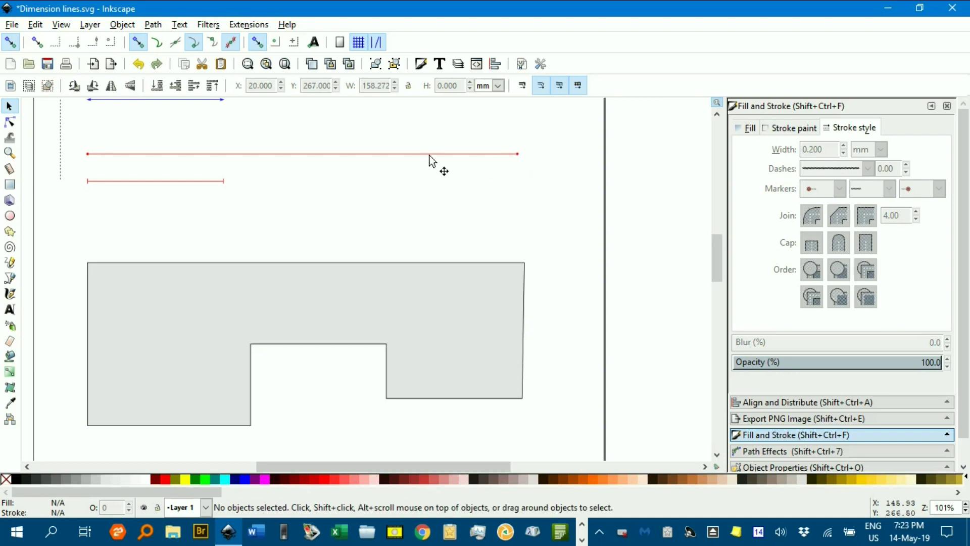
Move the short red line onto the shape's top edge and stretch it to 160.839 mm.
click(206, 181)
drag(143, 190, 140, 195)
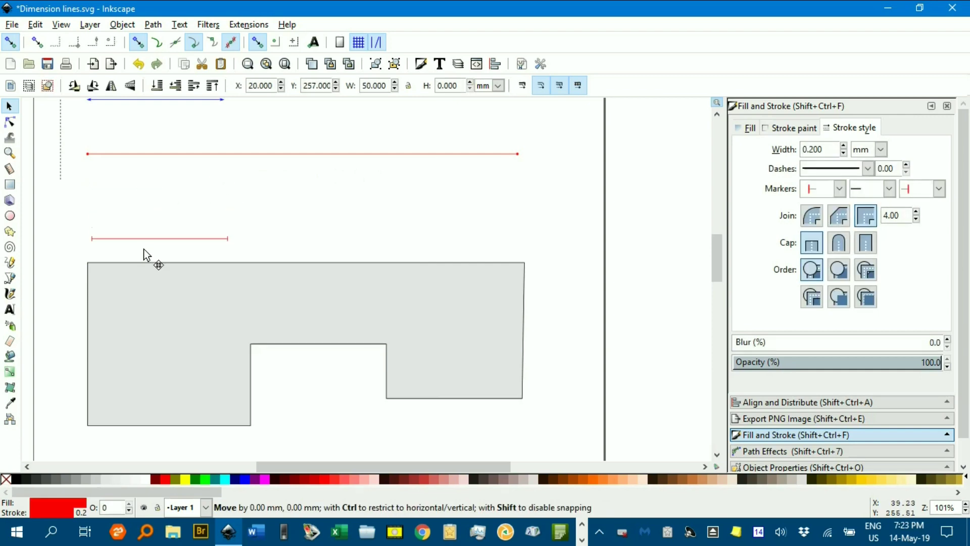
drag(144, 248, 143, 262)
scroll(229, 253, up, 2)
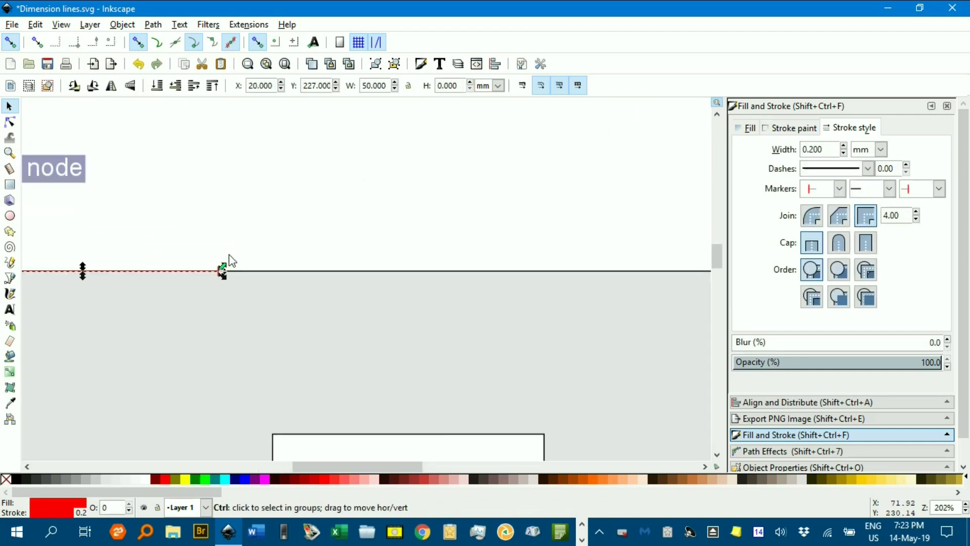
drag(281, 275, 111, 228)
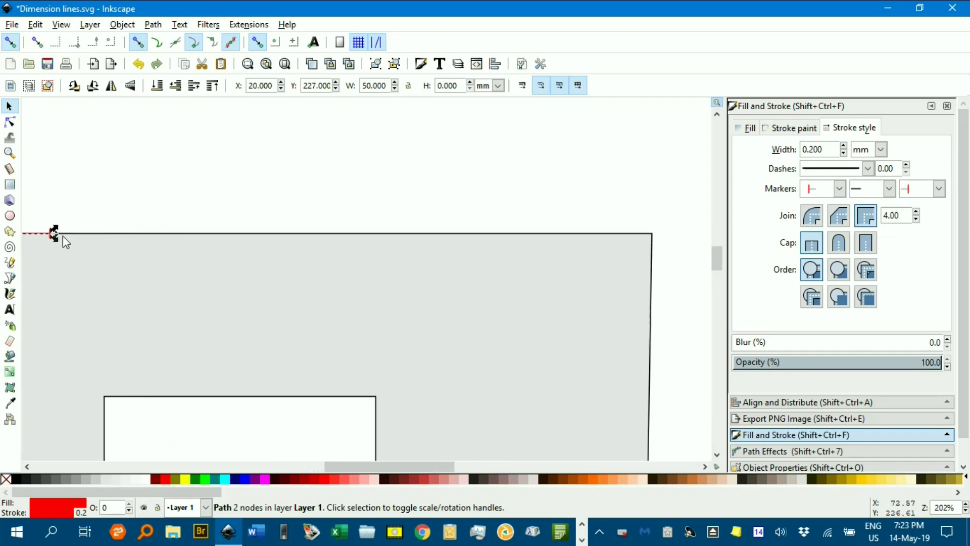
drag(54, 234, 662, 251)
click(663, 257)
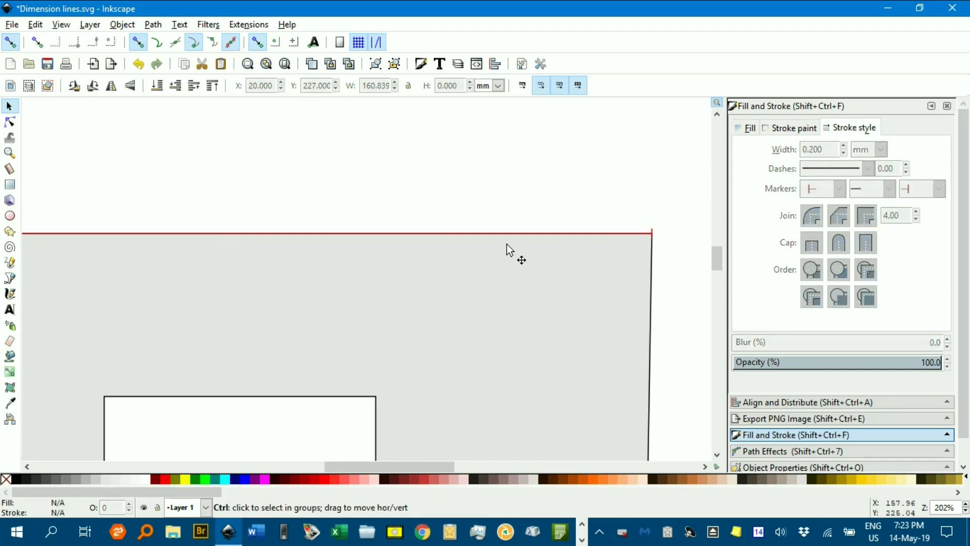
Lift the red line about 10 mm above the shape.
click(384, 233)
drag(377, 234, 377, 173)
click(496, 207)
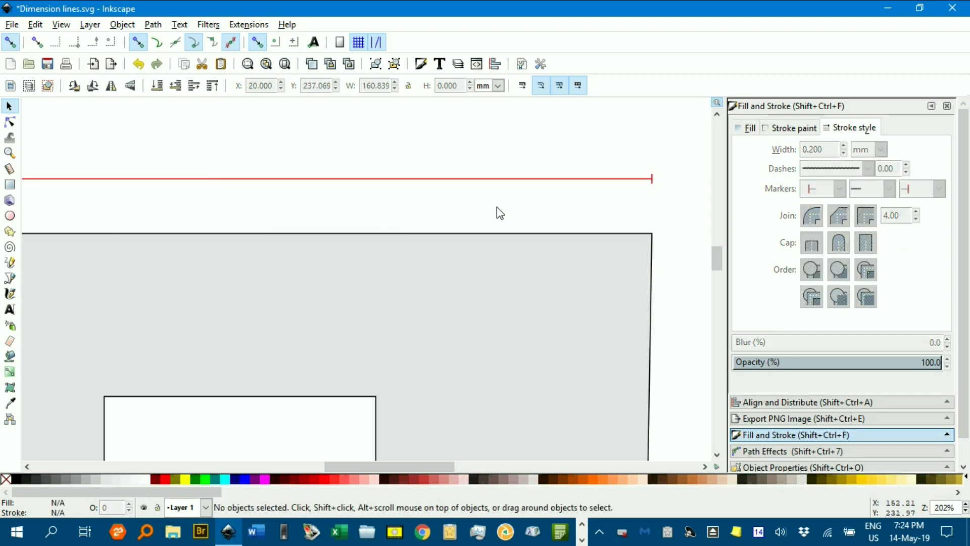
ctrl+scroll(496, 207, down, 2)
Turn the page grid back on and pan over the red line and grey shape.
ctrl+scroll(126, 187, up, 3)
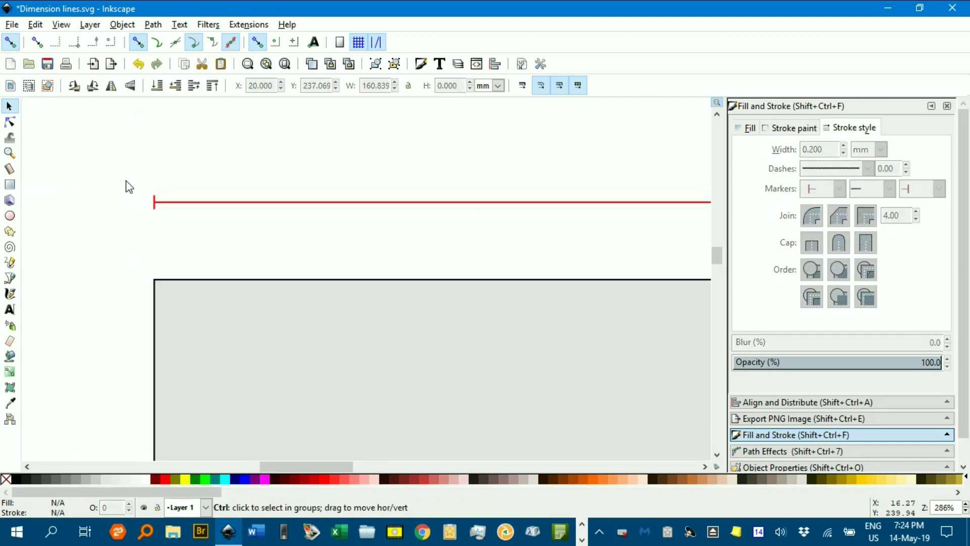
click(60, 24)
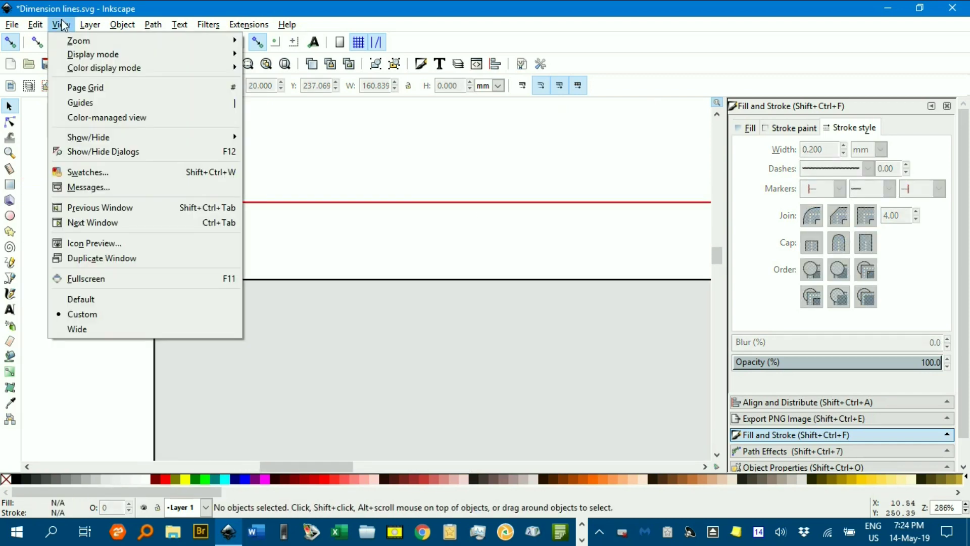
click(70, 87)
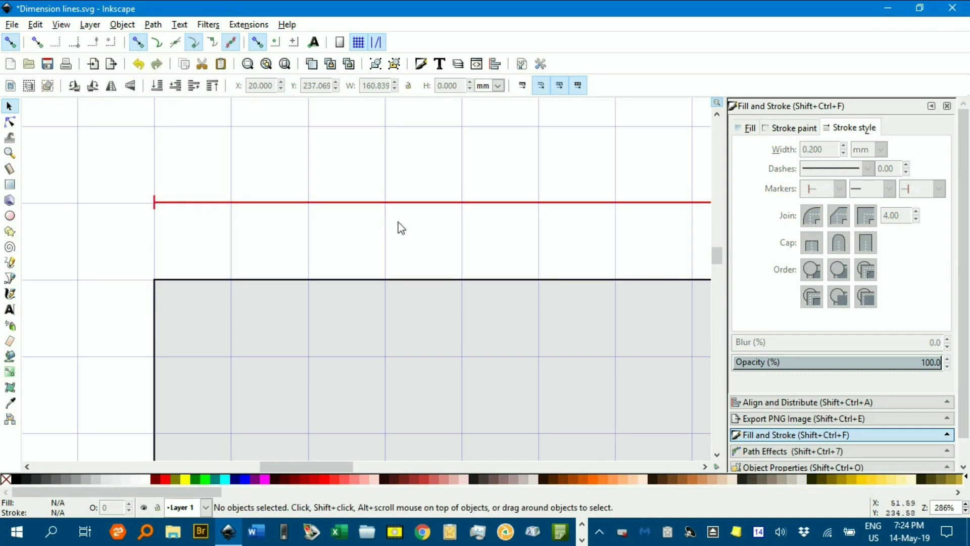
scroll(403, 229, down, 2)
drag(502, 234, 387, 227)
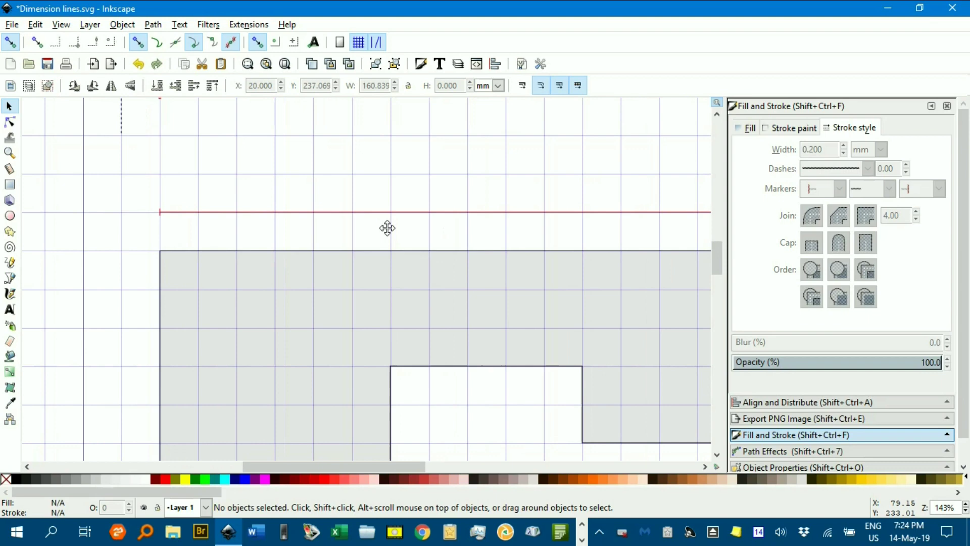
scroll(394, 225, down, 1)
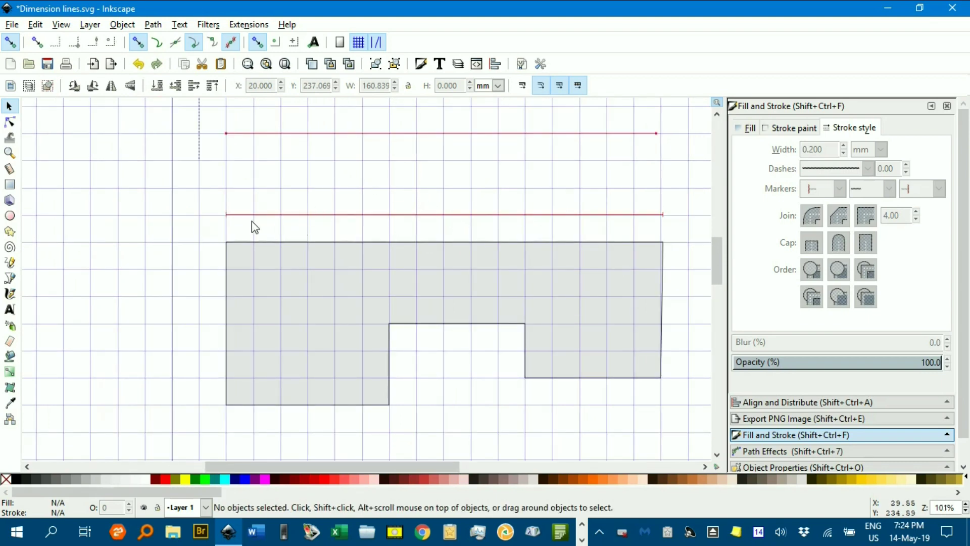
scroll(253, 223, up, 2)
scroll(224, 221, up, 2)
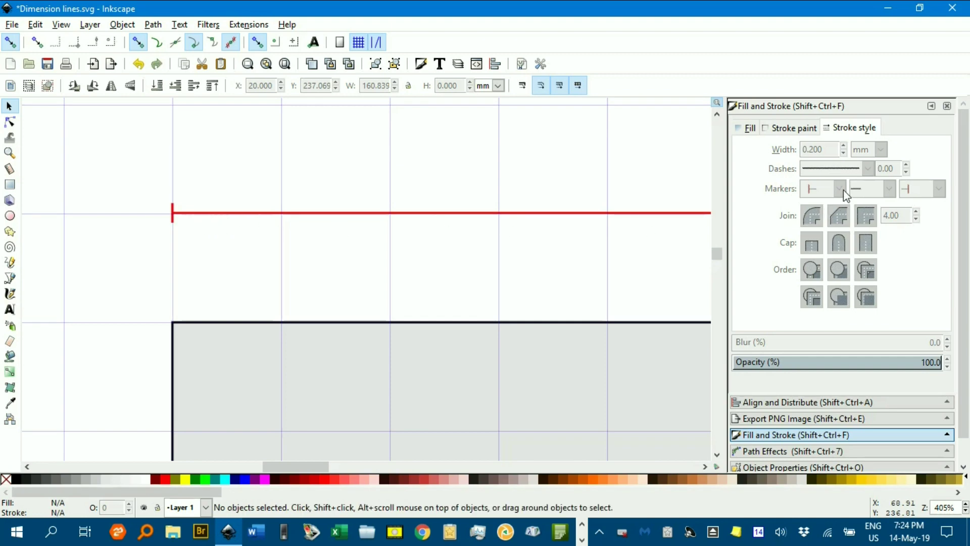
click(693, 212)
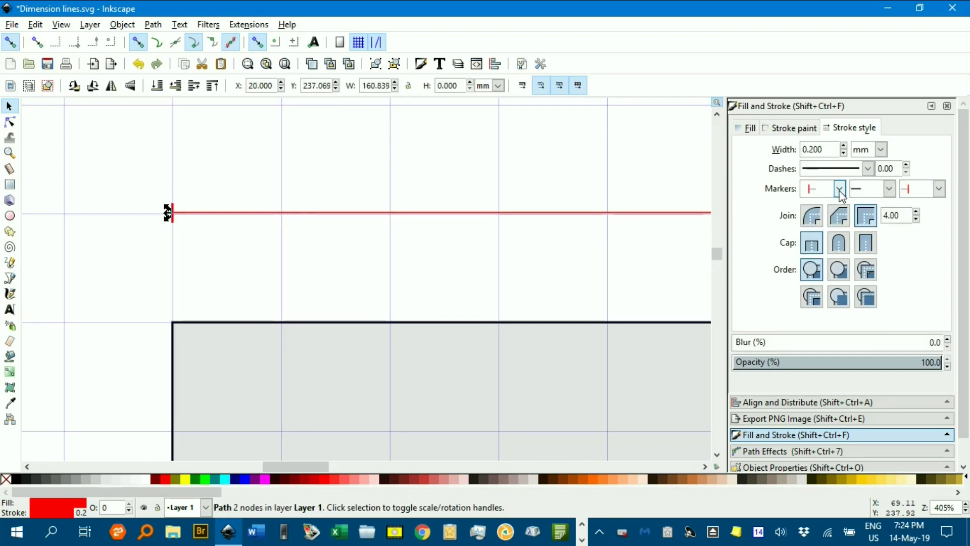
click(839, 190)
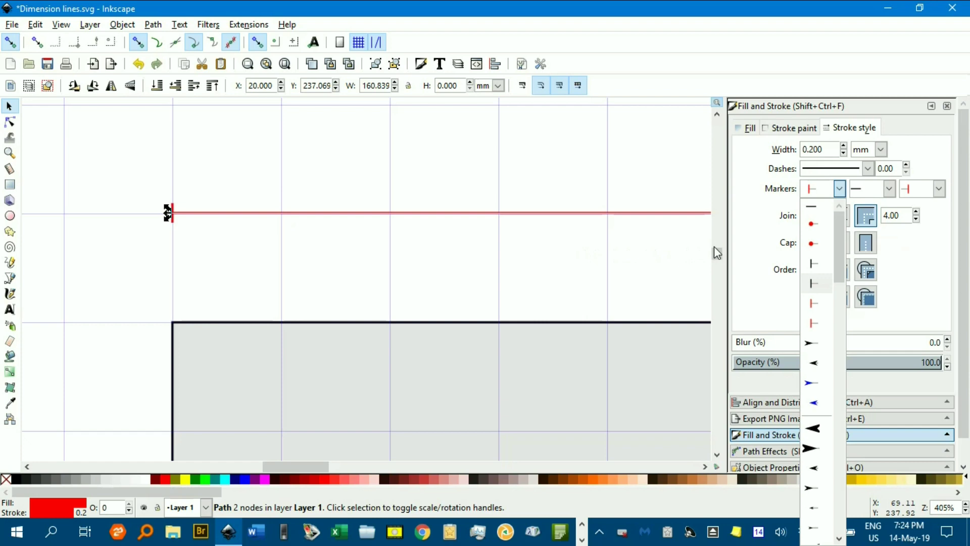
click(416, 261)
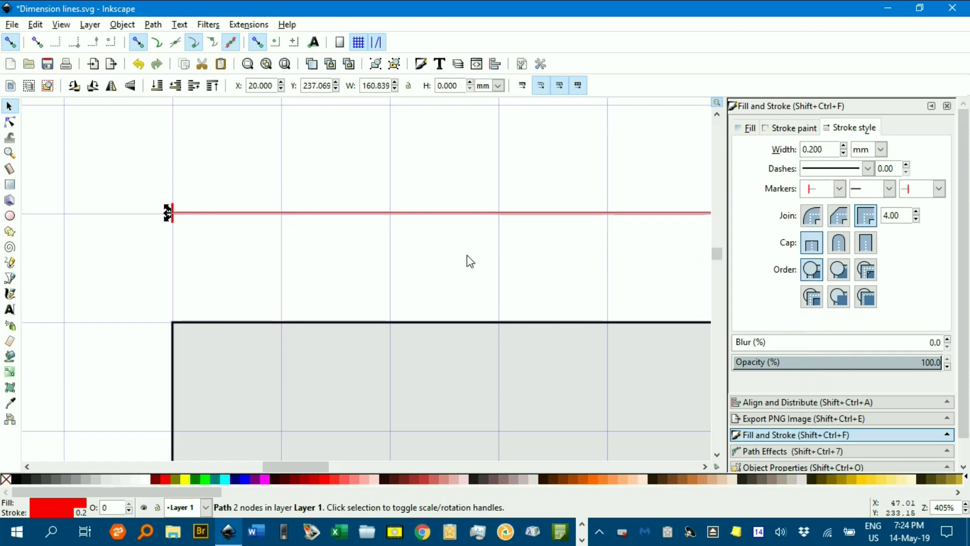
scroll(467, 258, down, 2)
click(447, 207)
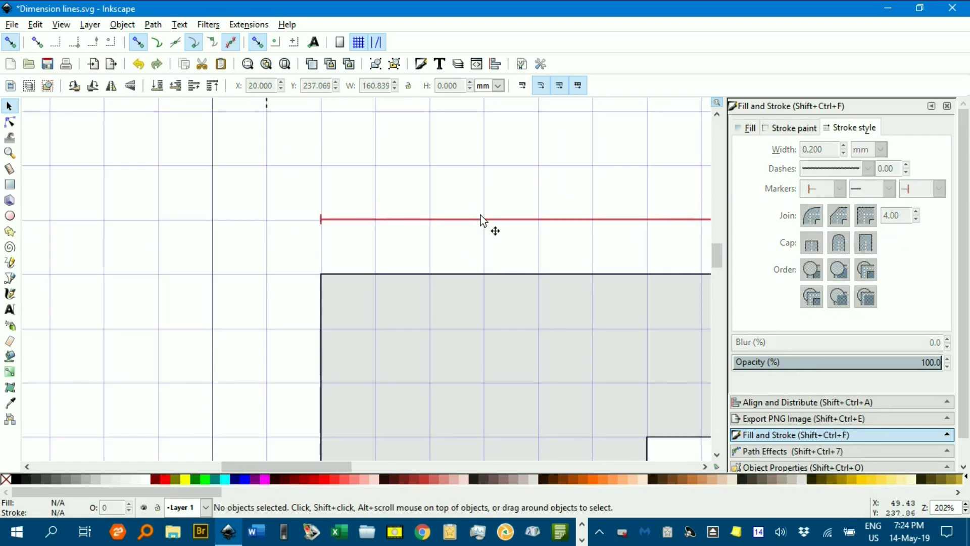
scroll(412, 218, up, 2)
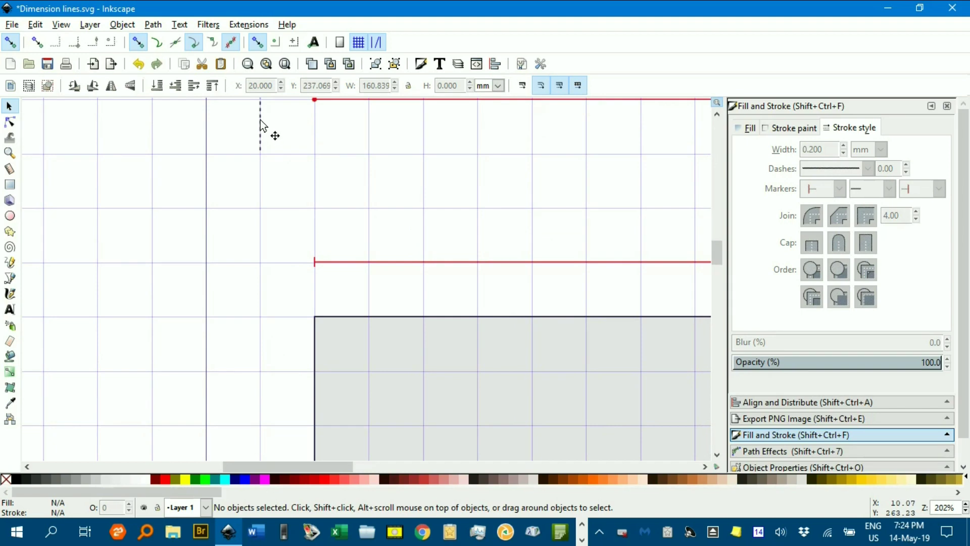
Place the dashed line at the shape's top-left corner and shorten it to 10 mm.
mouse_move(263, 130)
mouse_down()
mouse_move(285, 152)
mouse_move(325, 271)
mouse_move(320, 288)
mouse_up()
drag(316, 154, 320, 266)
click(267, 247)
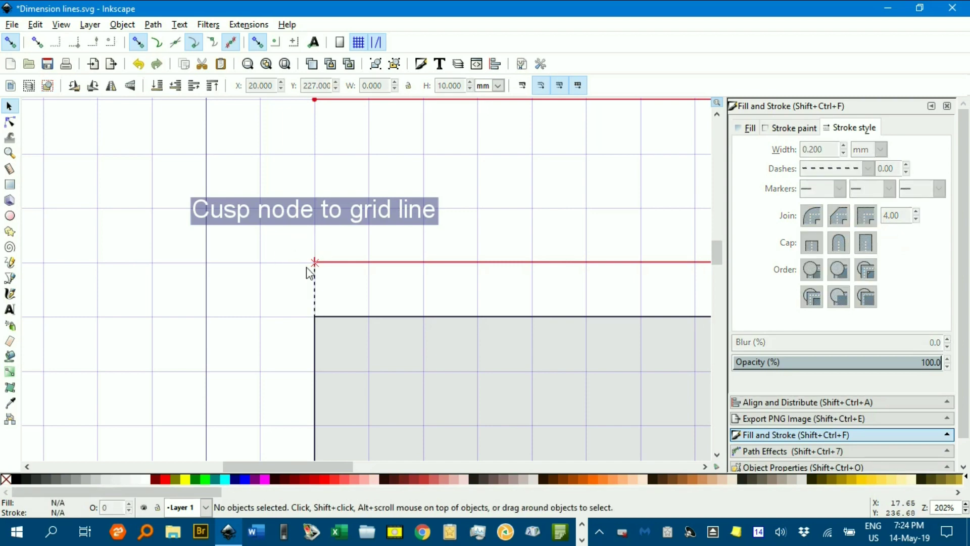
scroll(316, 273, up, 3)
scroll(351, 255, down, 3)
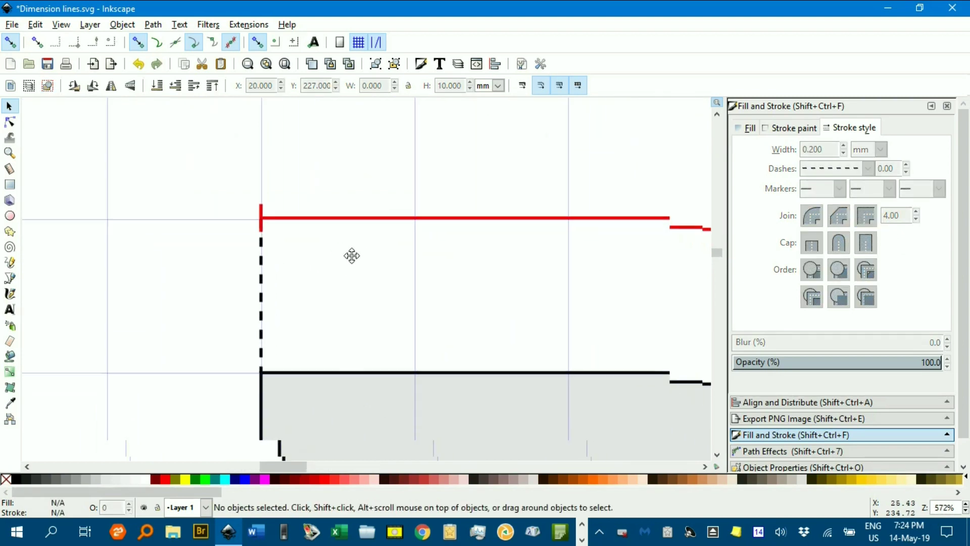
scroll(374, 243, right, 5)
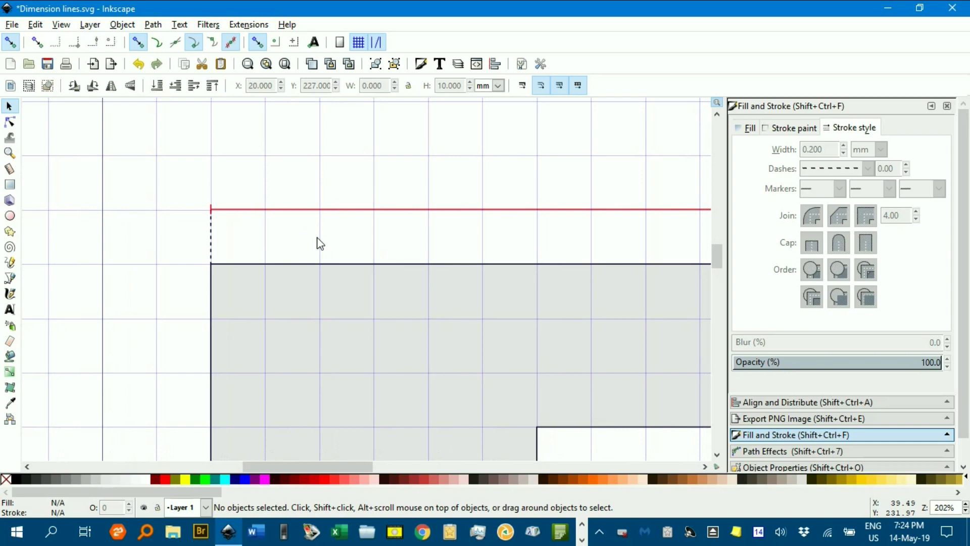
scroll(221, 245, up, 2)
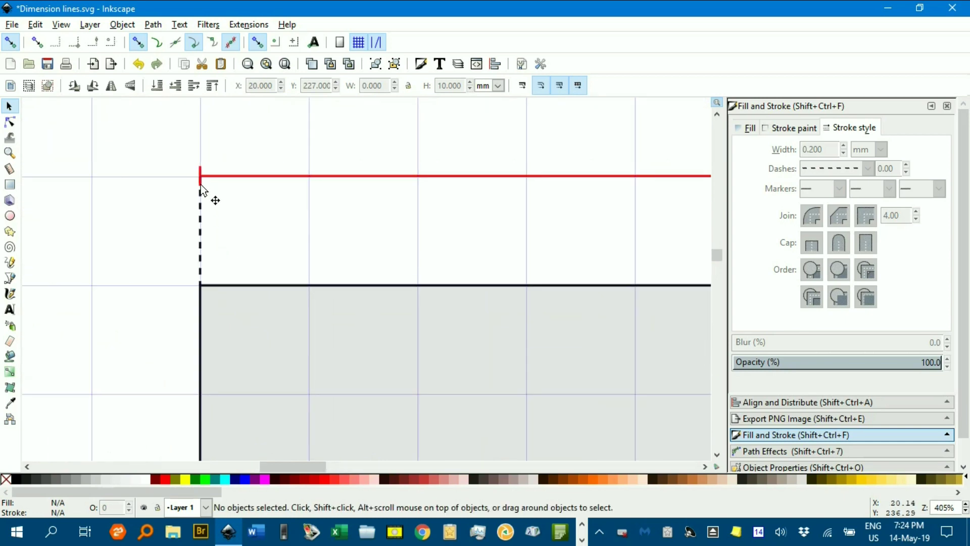
Add a large arrowhead as the start marker on the red dimension line's left end.
click(233, 177)
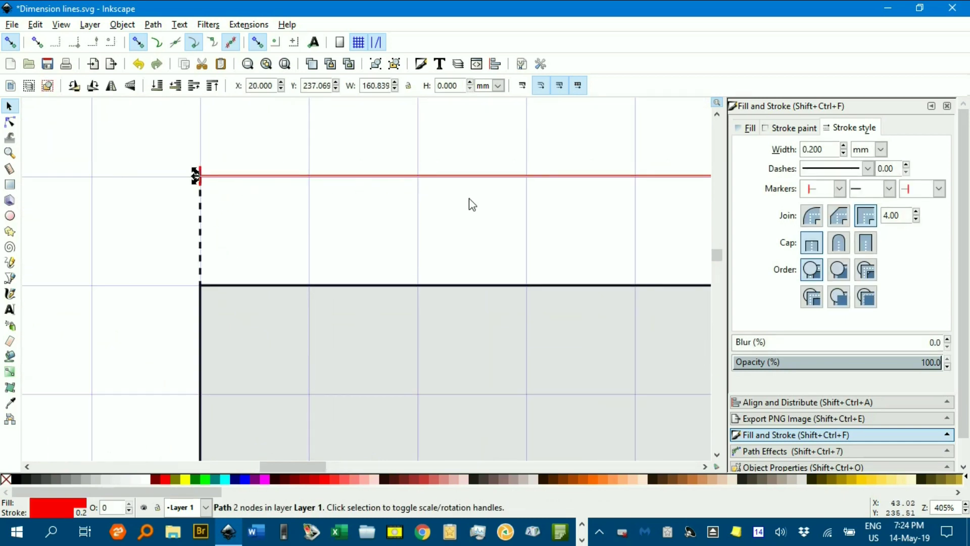
click(839, 189)
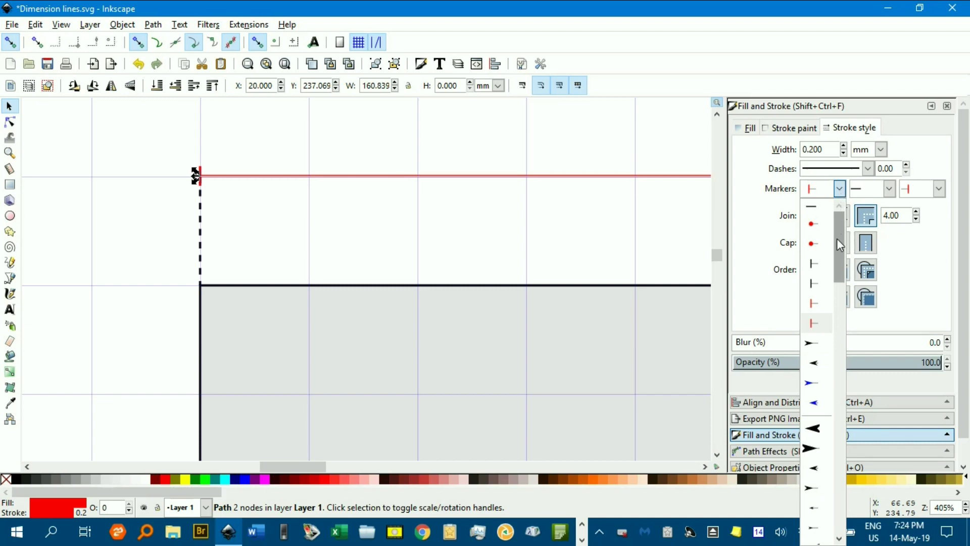
click(819, 431)
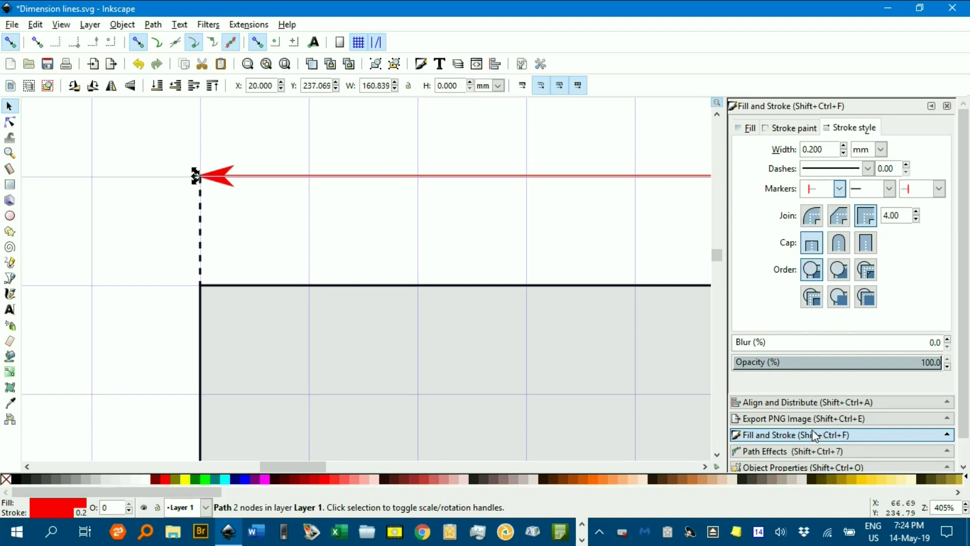
click(261, 219)
scroll(211, 181, up, 5)
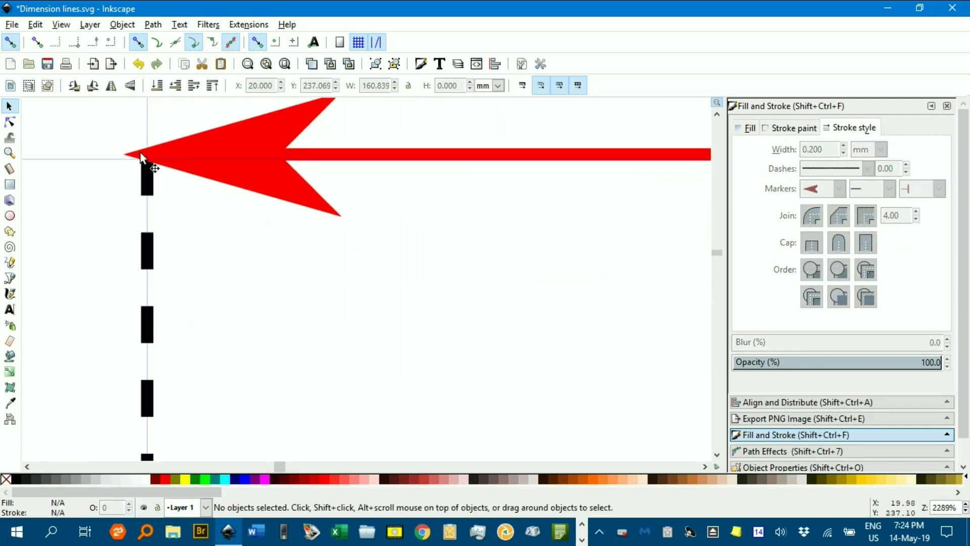
scroll(256, 183, down, 4)
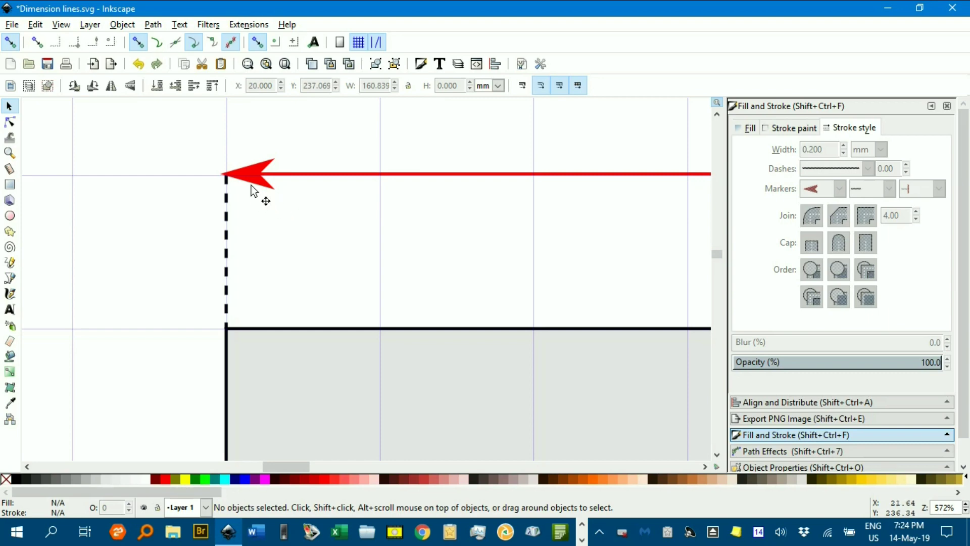
Raise the red arrow line's stroke width to 0.400.
click(303, 173)
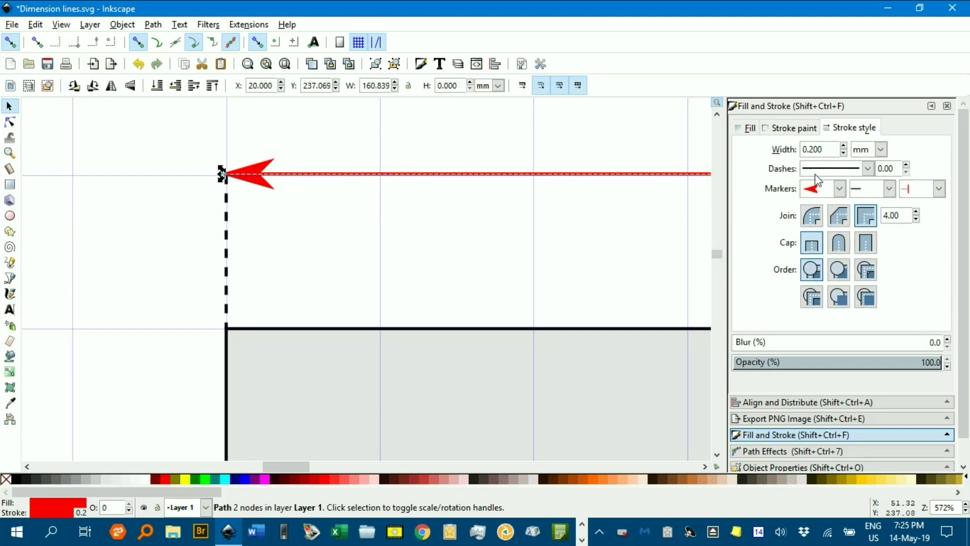
click(843, 147)
click(843, 147)
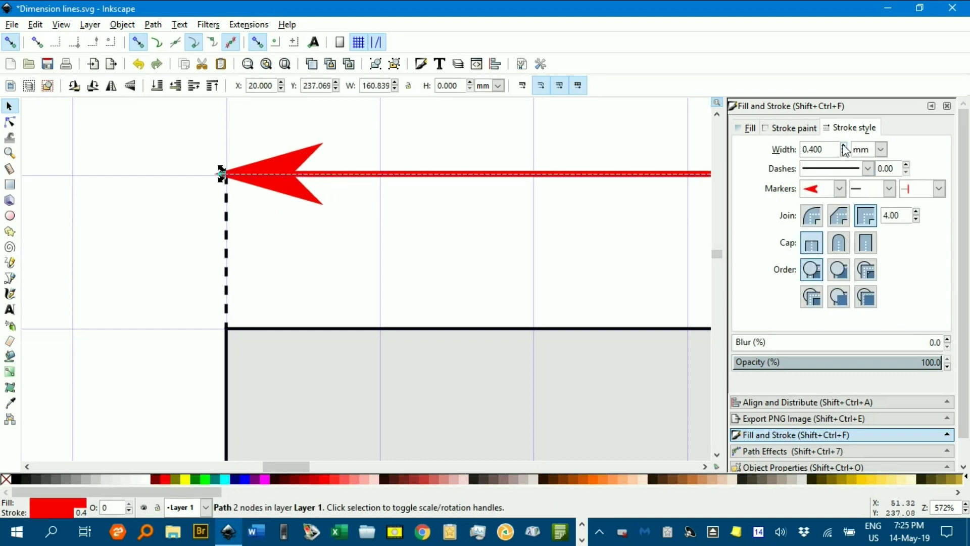
click(316, 262)
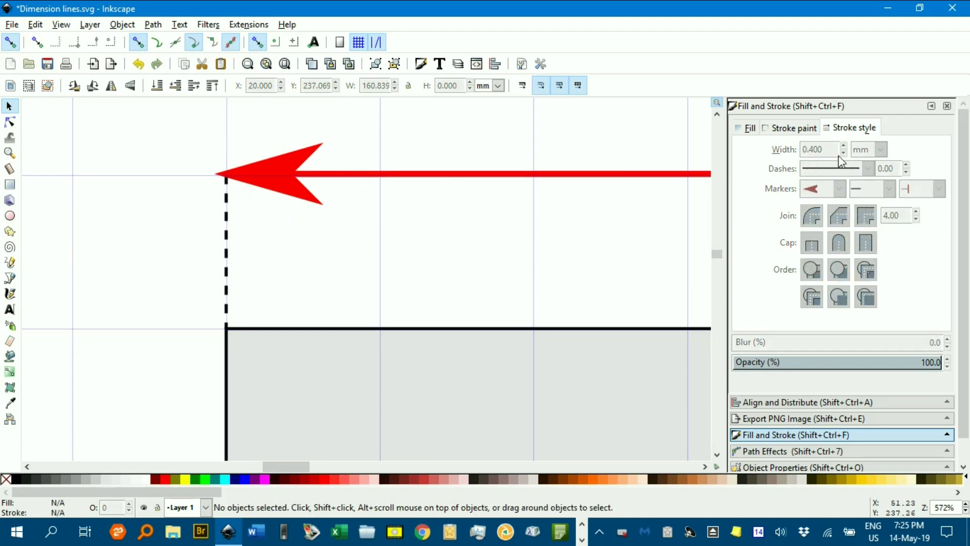
Thicken the arrow line's stroke past 0.600 up to 1.700 mm, enlarging the arrowhead.
click(241, 178)
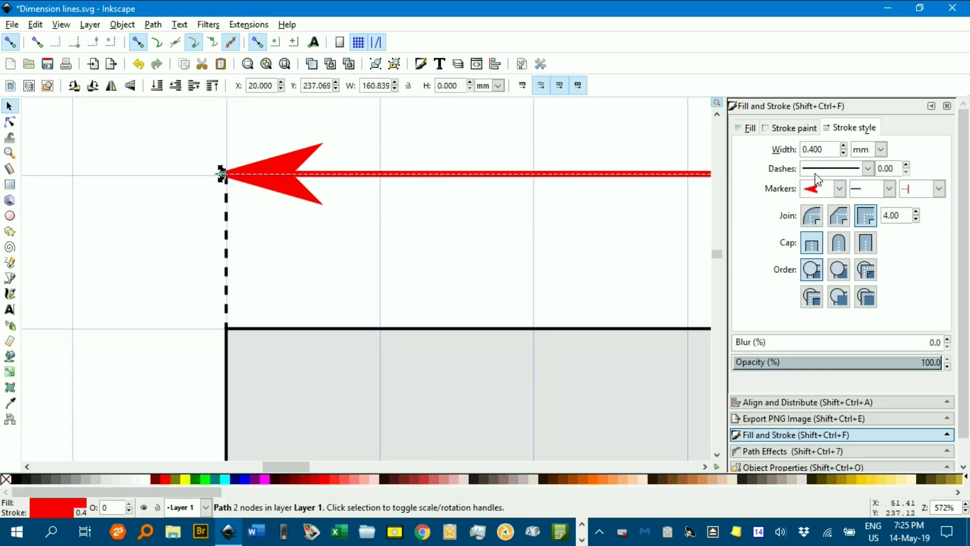
click(843, 146)
click(843, 147)
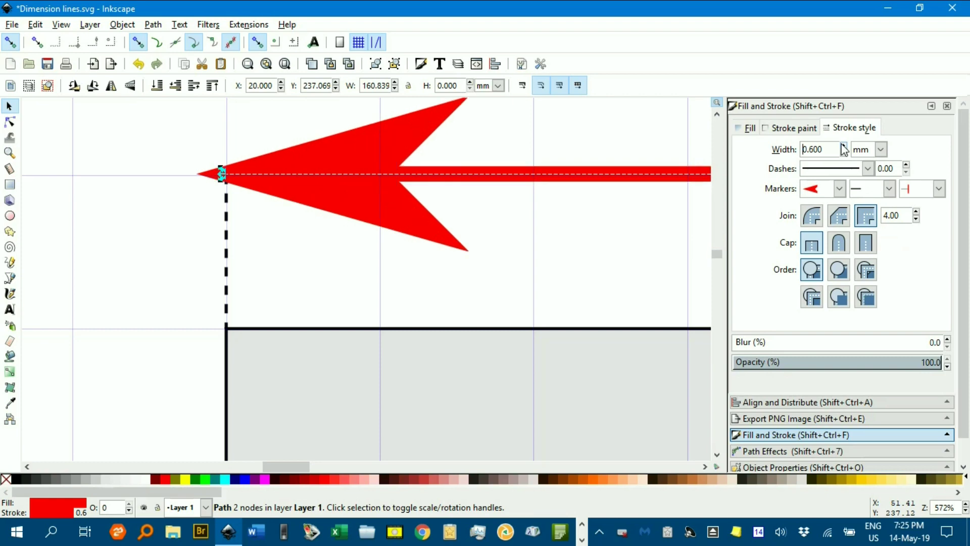
click(843, 146)
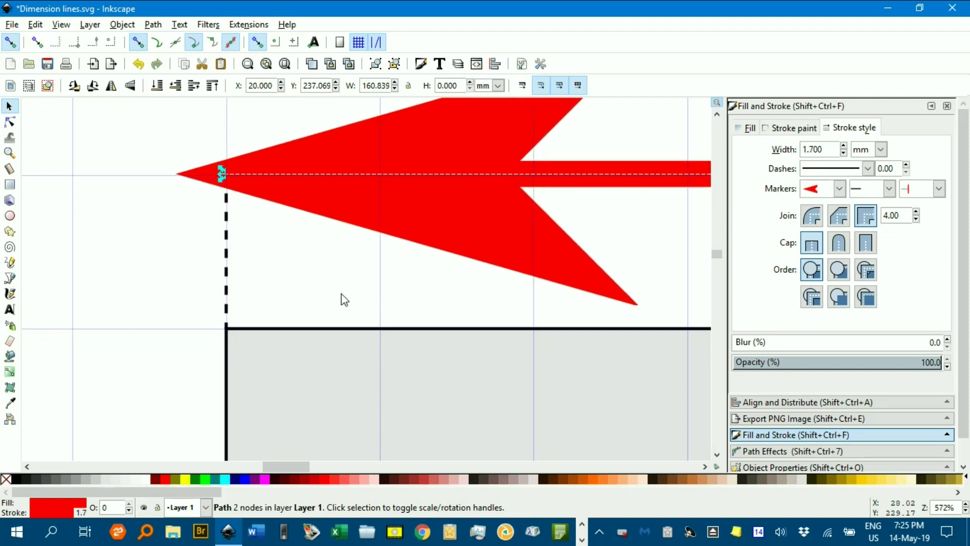
click(224, 196)
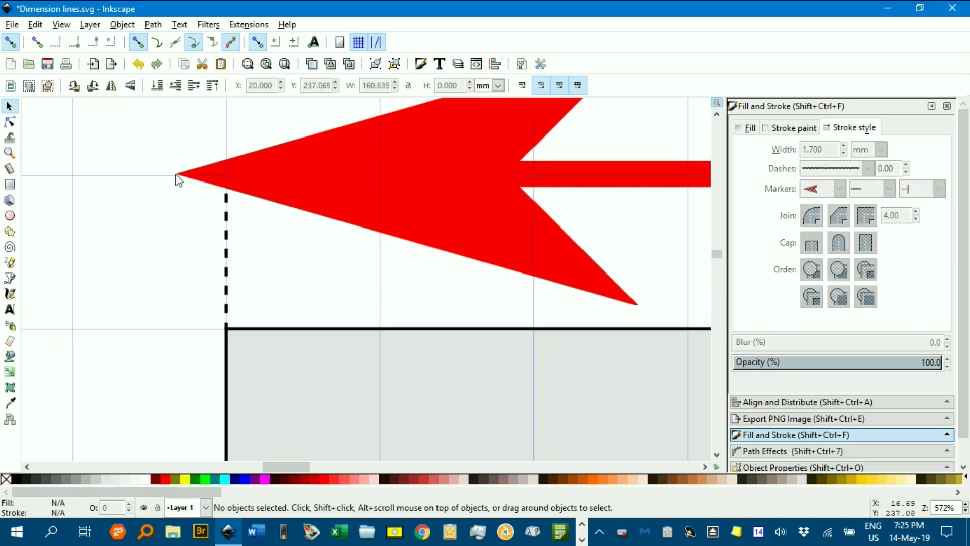
ctrl+scroll(452, 173, down, 5)
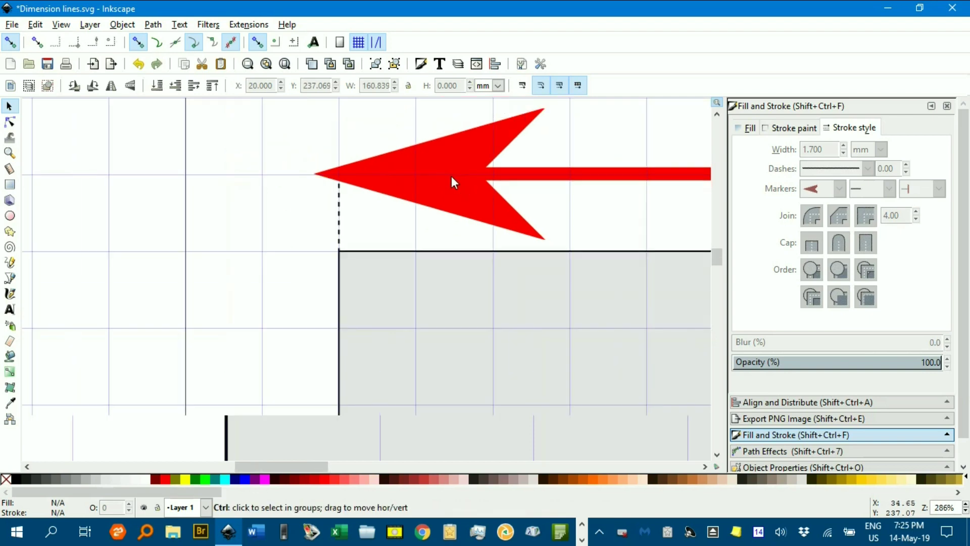
ctrl+scroll(428, 181, up, 3)
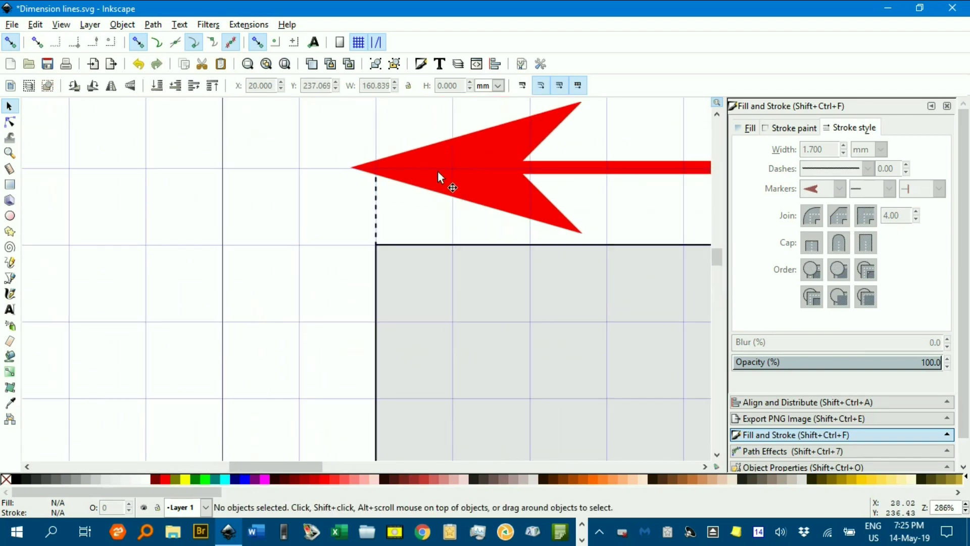
click(437, 170)
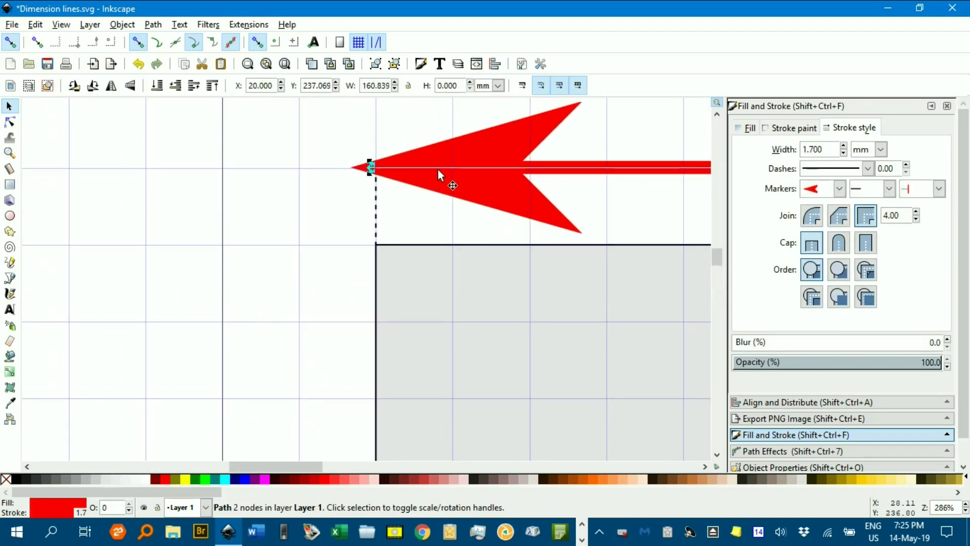
Delete the thick arrow path and snap the thin red line down to the dotted extension line's top.
key(Delete)
ctrl+scroll(435, 182, down, 1)
drag(433, 186, 340, 314)
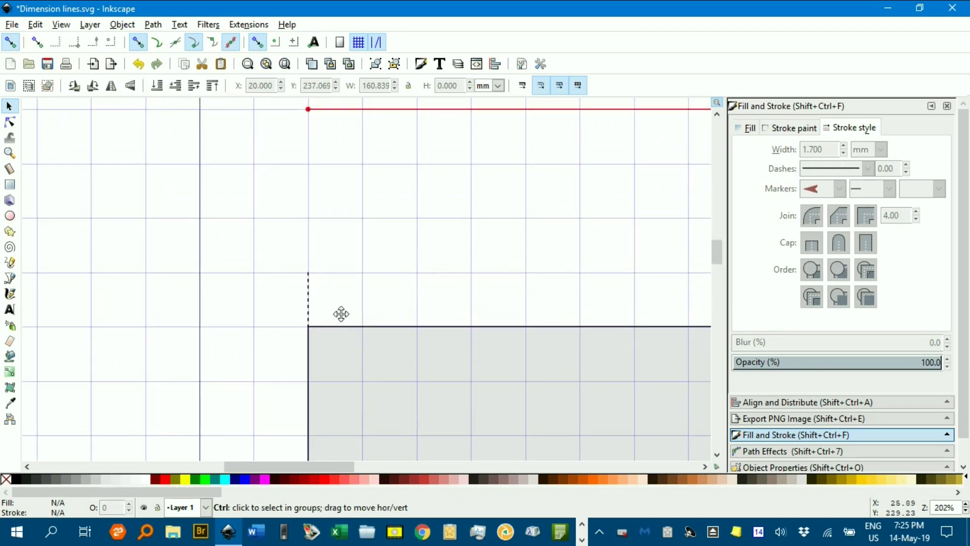
ctrl+scroll(353, 266, down, 1)
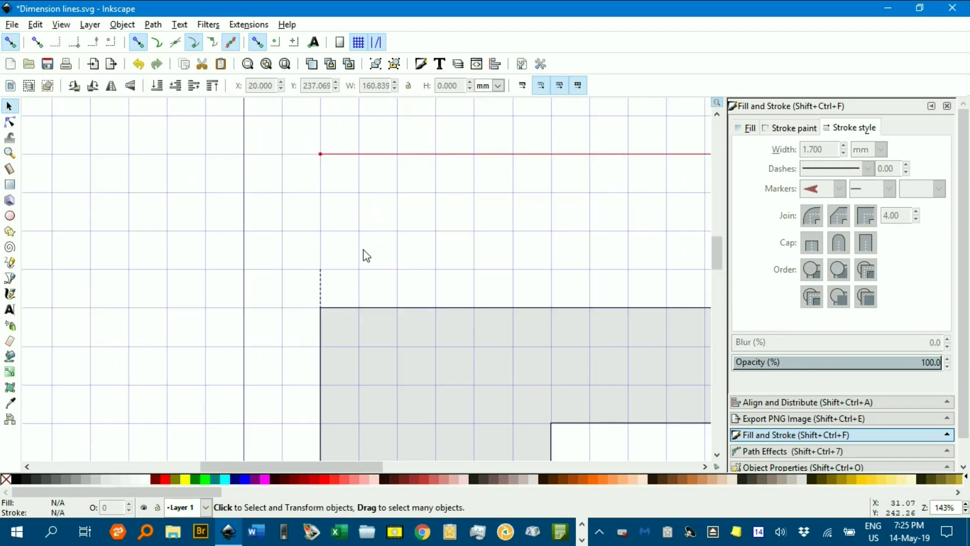
mouse_move(389, 151)
mouse_down()
mouse_move(381, 225)
mouse_move(392, 276)
mouse_move(301, 256)
mouse_move(238, 222)
mouse_up()
key(Escape)
ctrl+scroll(301, 256, up, 2)
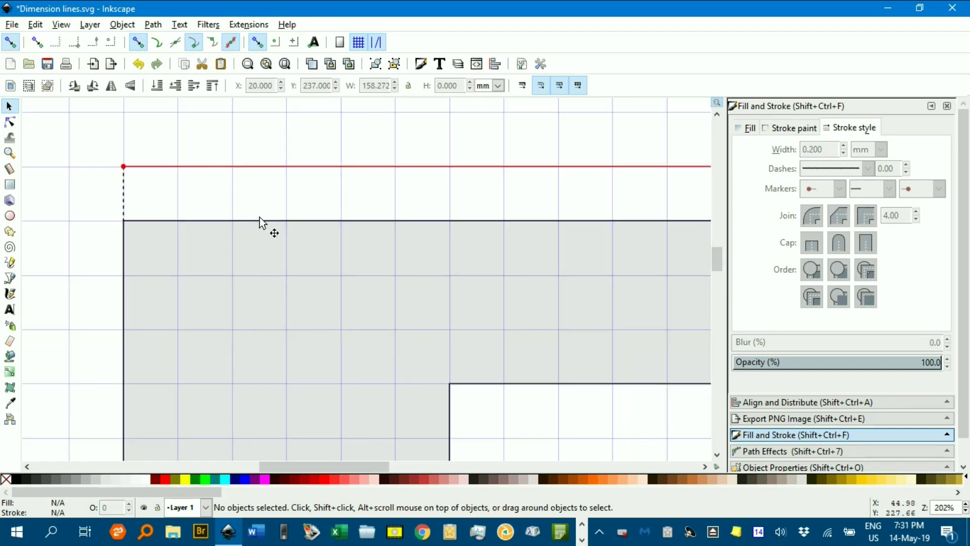
Put a red arrowhead start marker on the thin red dimension line.
click(259, 170)
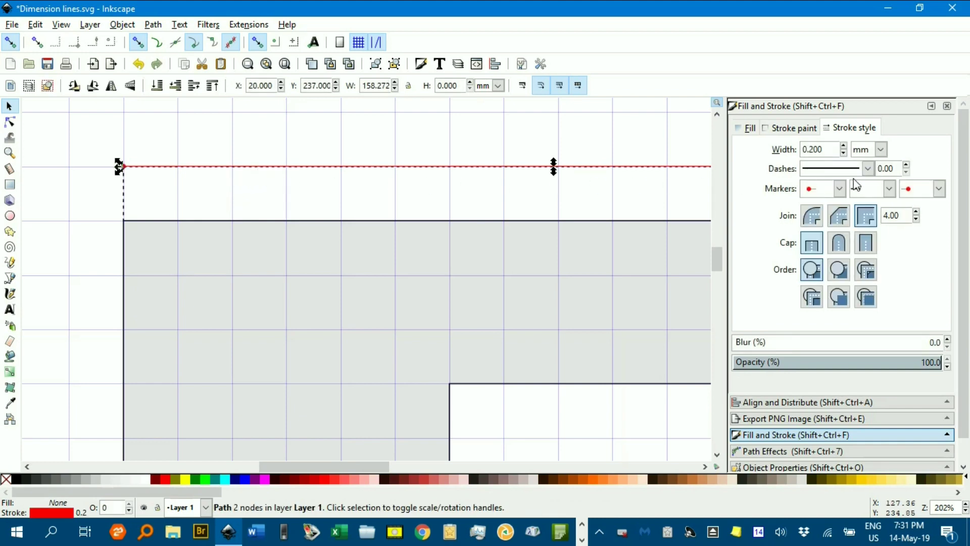
click(839, 188)
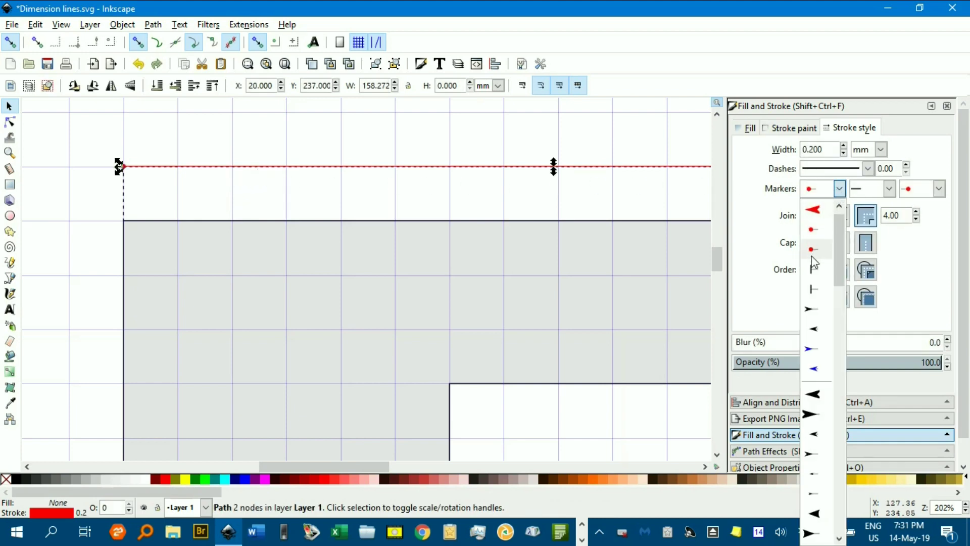
click(813, 212)
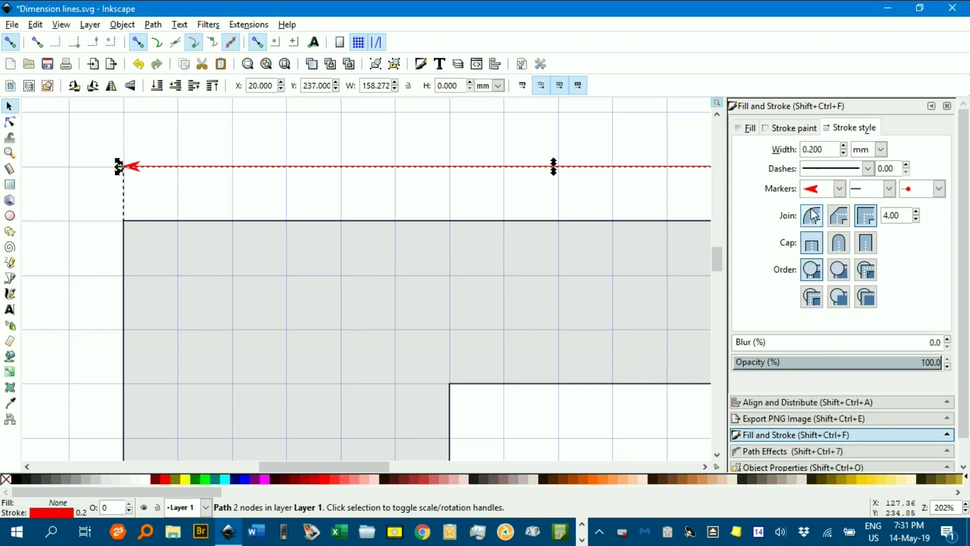
Add a matching red arrowhead as the line's end marker.
click(939, 190)
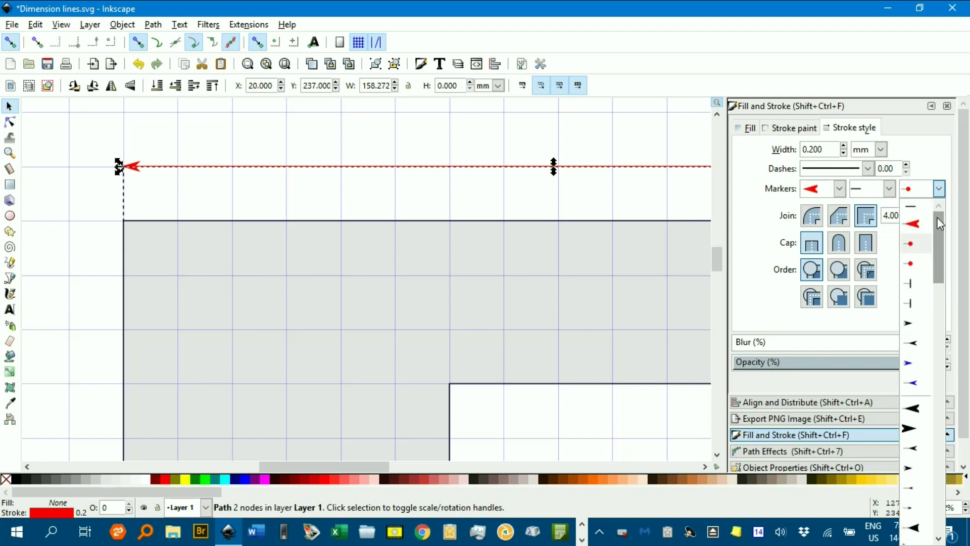
drag(937, 215, 938, 252)
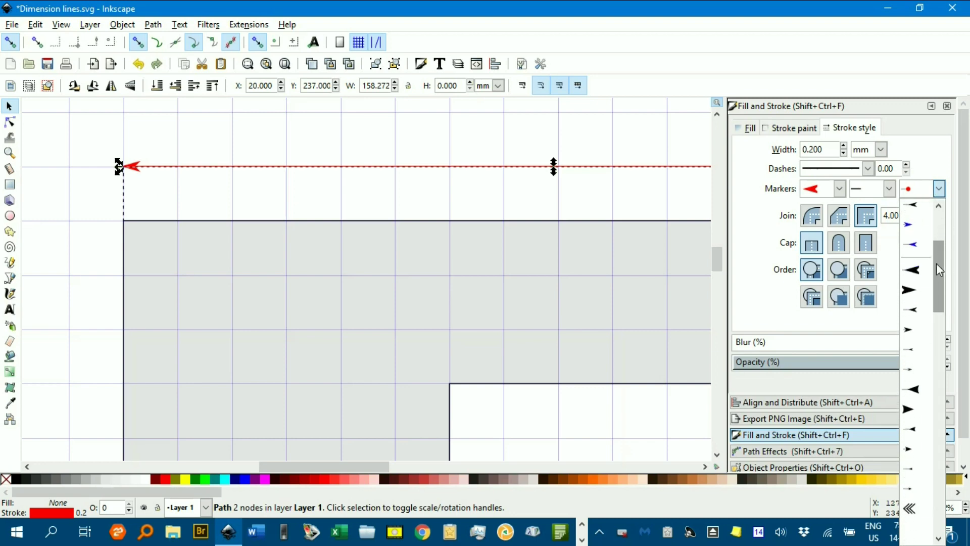
click(907, 292)
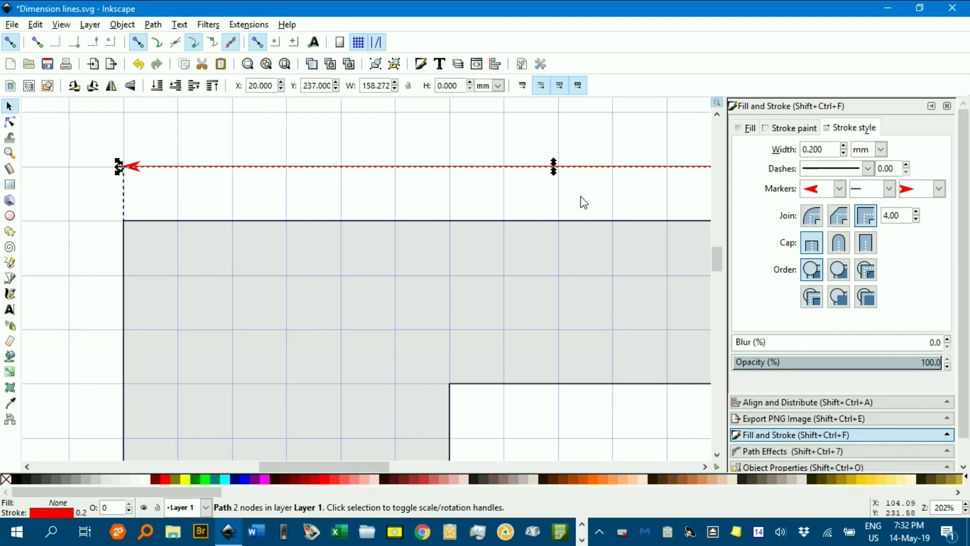
click(325, 189)
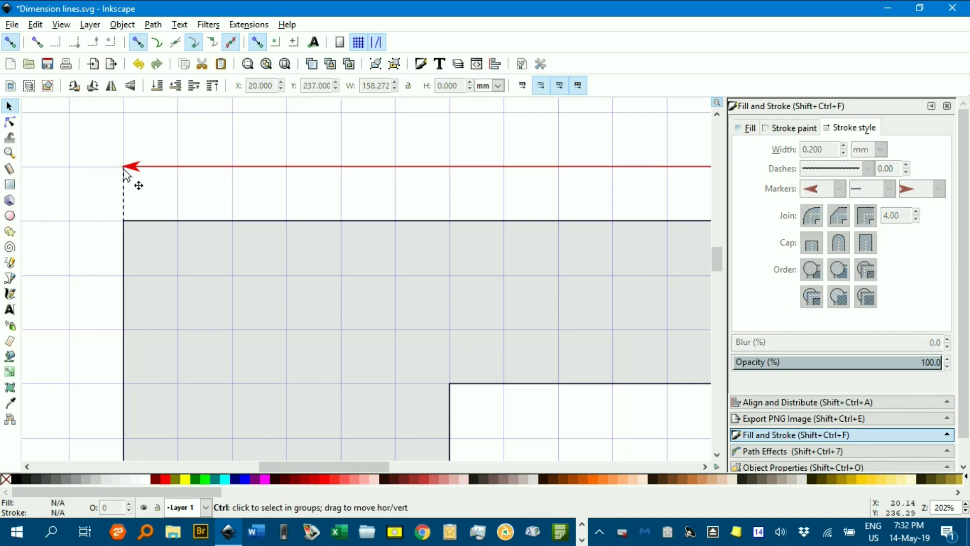
scroll(136, 182, up, 8)
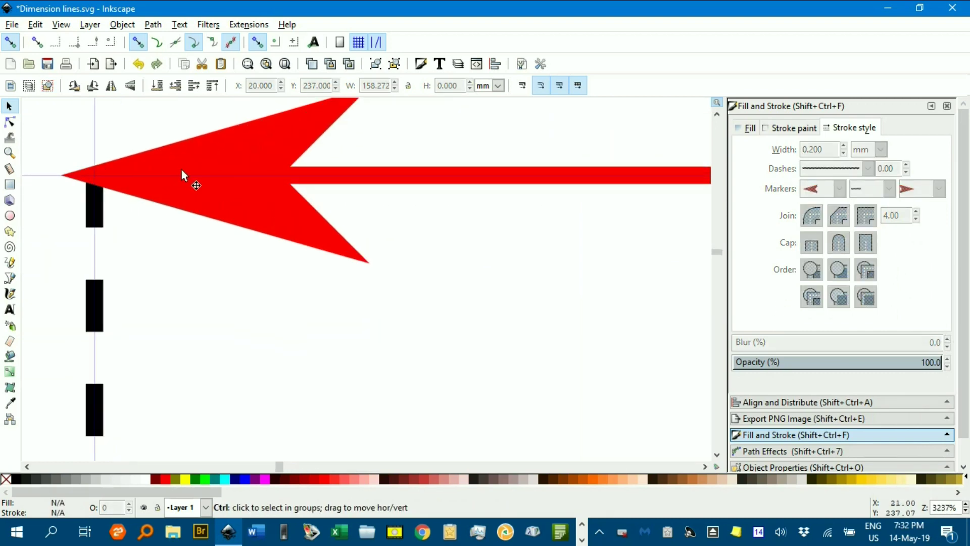
ctrl+click(181, 168)
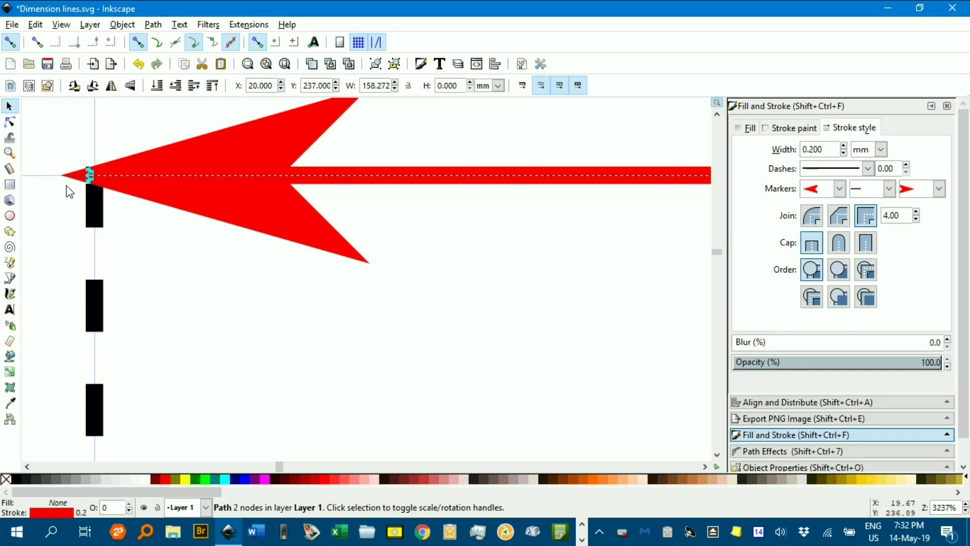
scroll(186, 183, down, 2)
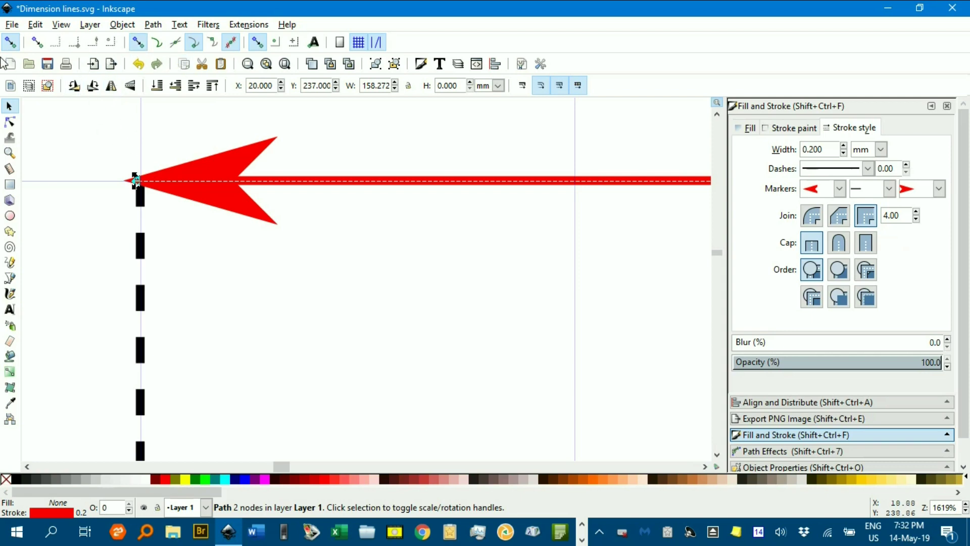
click(10, 42)
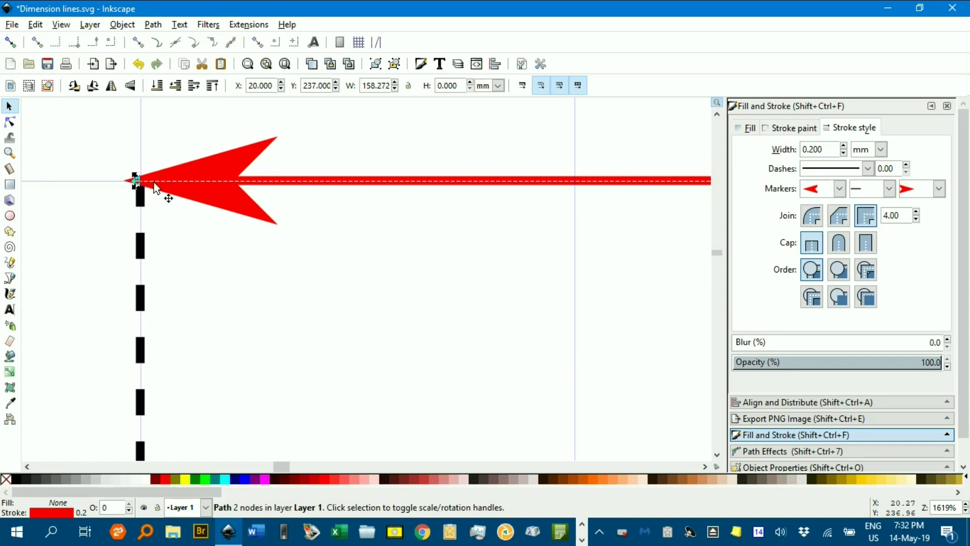
click(10, 43)
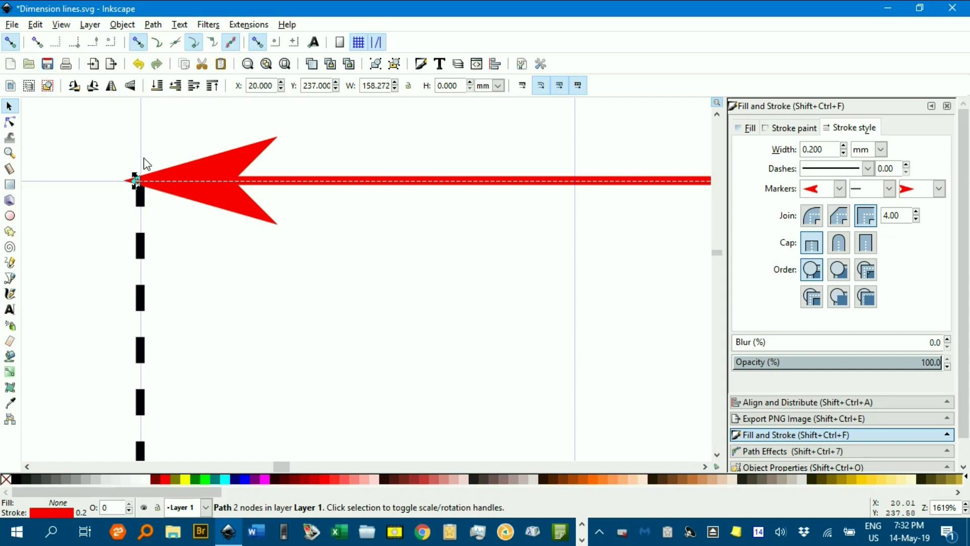
With snapping off, shift the left end node so its arrow tip meets the extension line.
key(n)
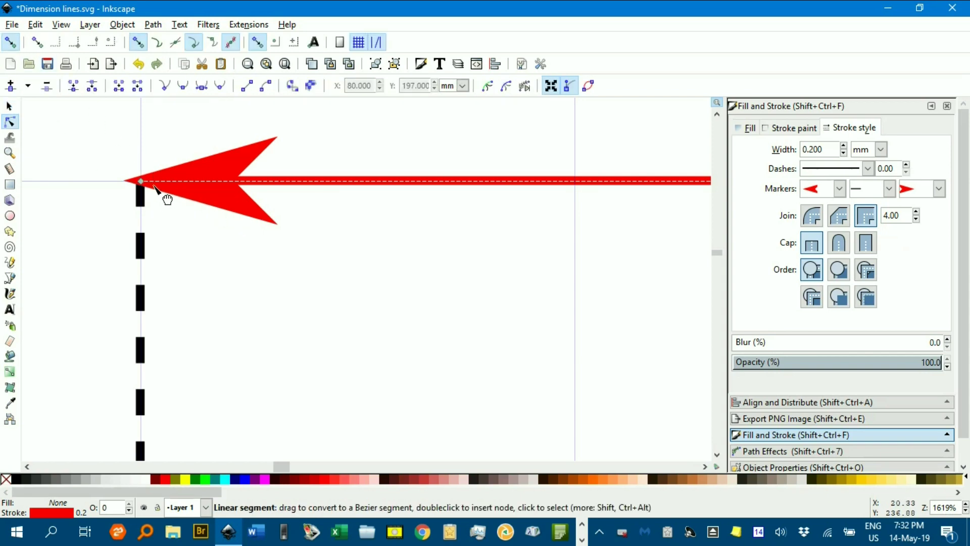
mouse_move(135, 181)
mouse_down()
mouse_move(158, 183)
mouse_move(148, 185)
mouse_up()
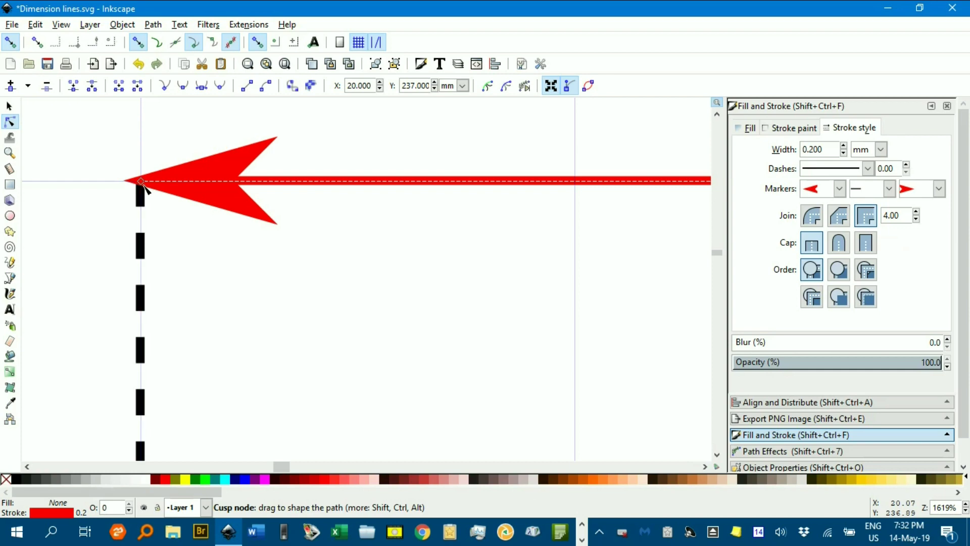
click(143, 184)
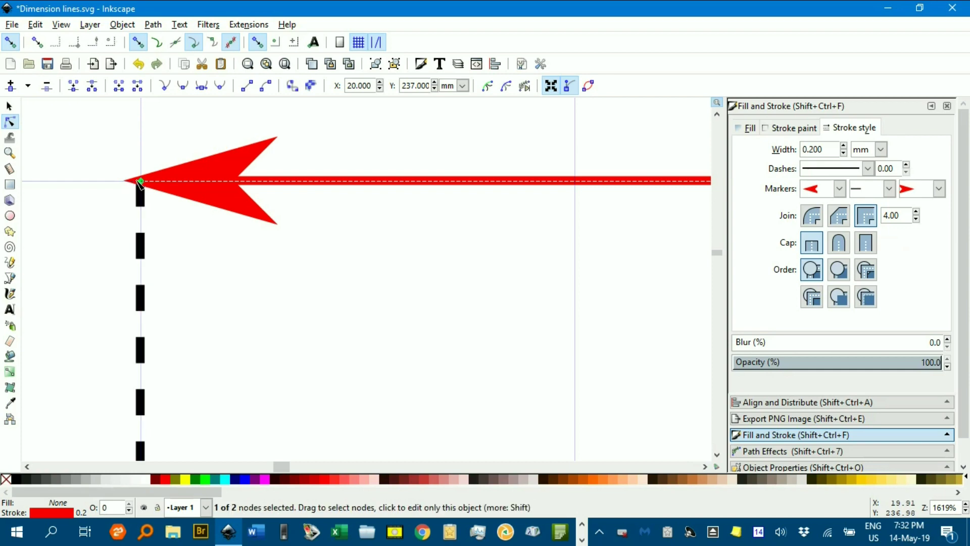
key(percent)
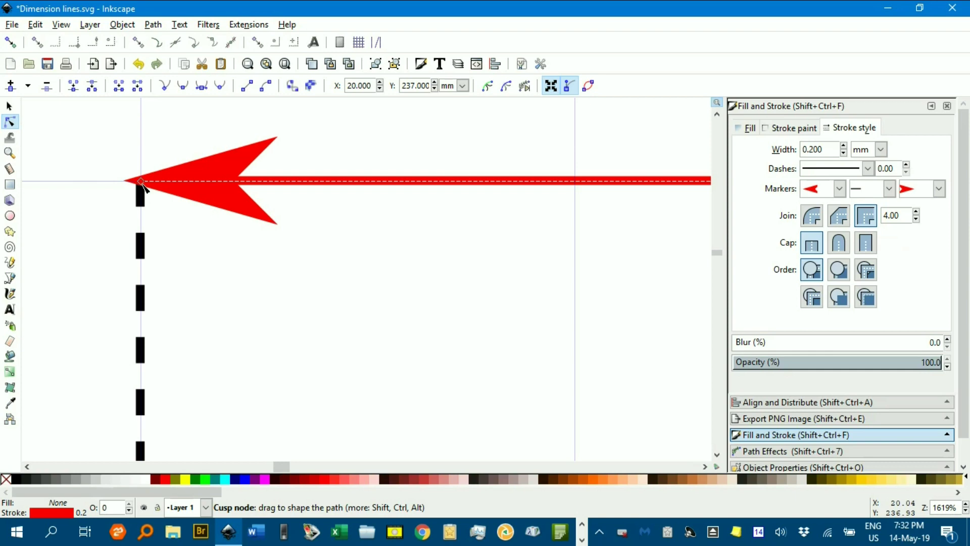
drag(145, 187, 160, 187)
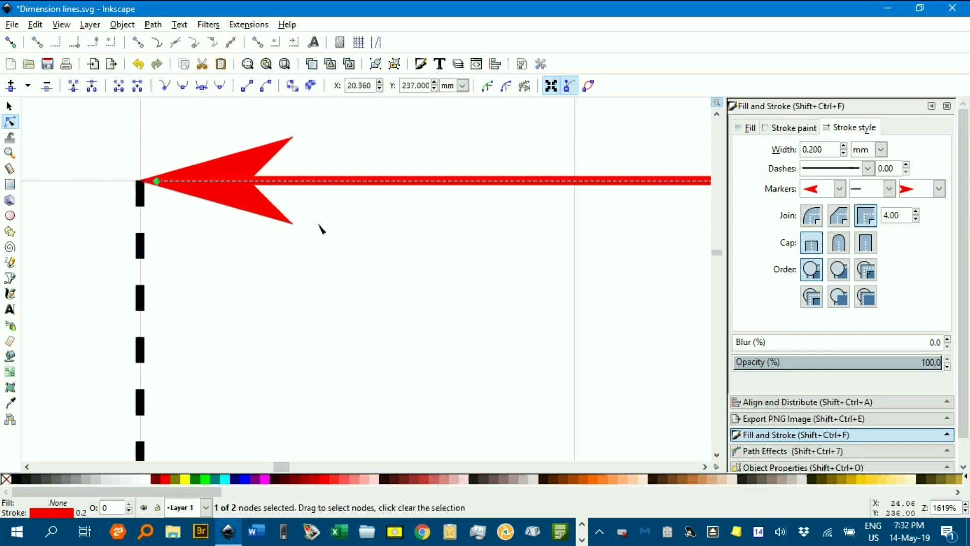
Move the right end node so its arrow tip reaches the right extension line, making the line 160.538 mm.
scroll(320, 228, down, 6)
scroll(230, 218, left, 3)
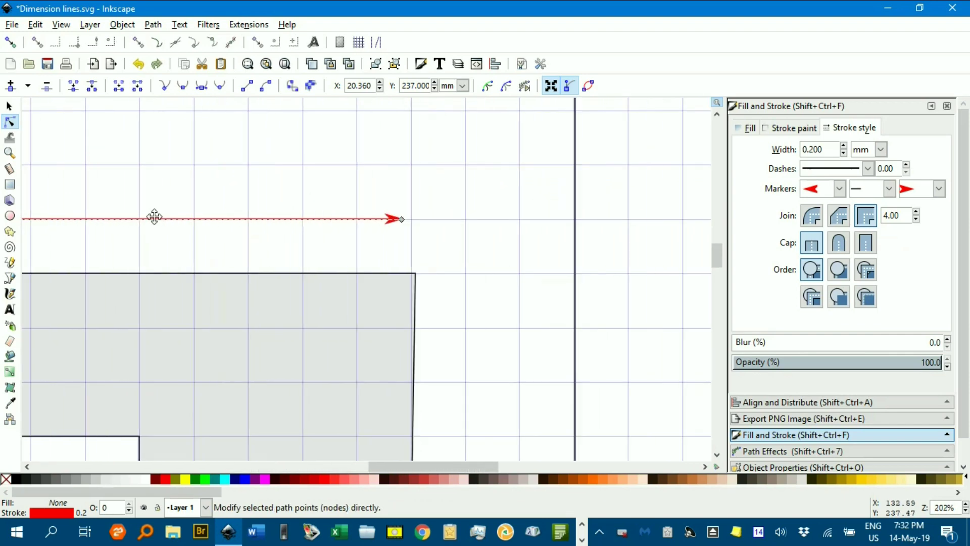
scroll(398, 223, up, 5)
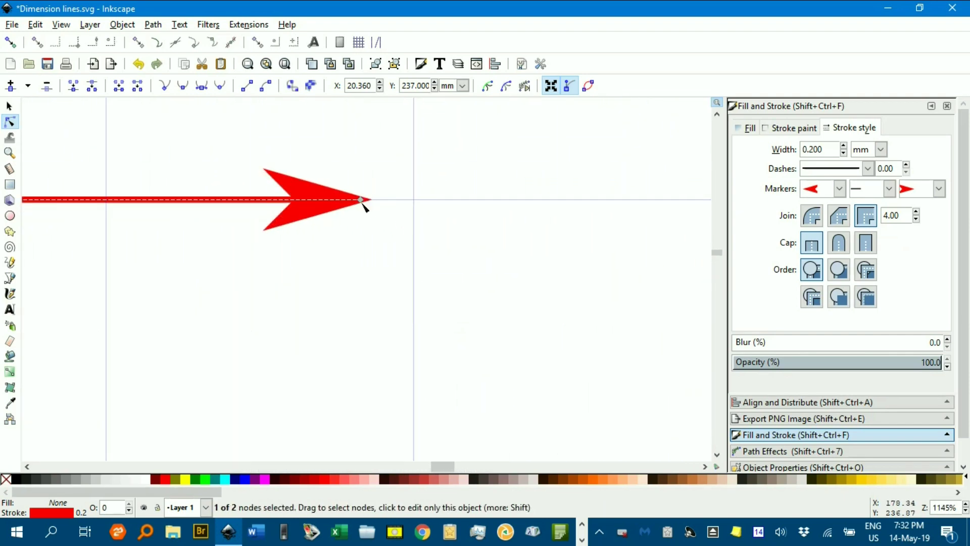
drag(362, 201, 402, 202)
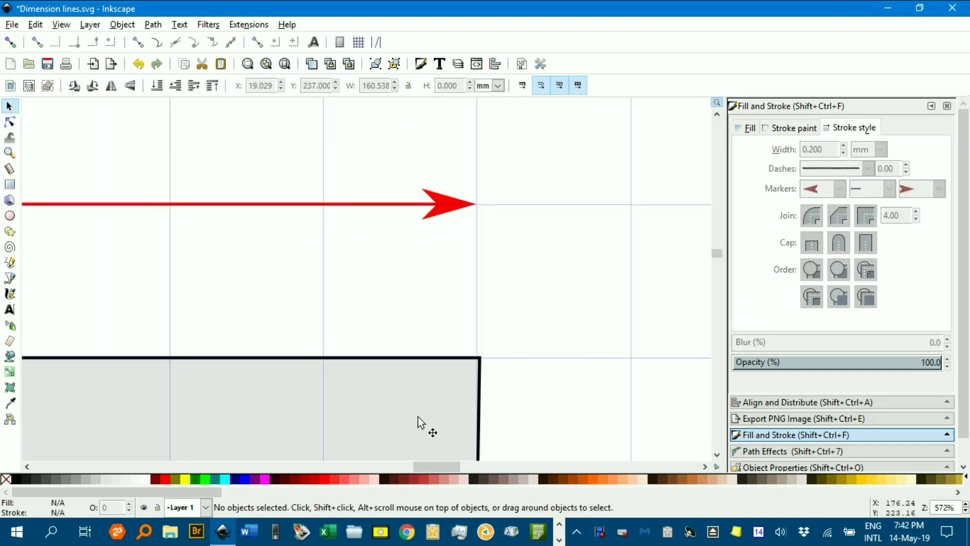